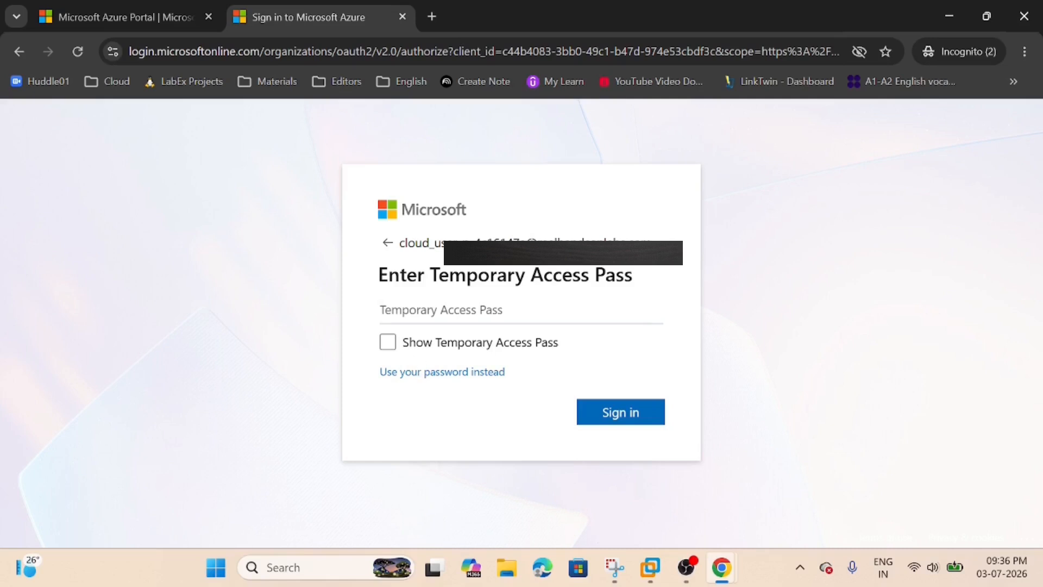
Enter the Temporary Access Pass and sign in to the Azure portal.
key(ctrl+v)
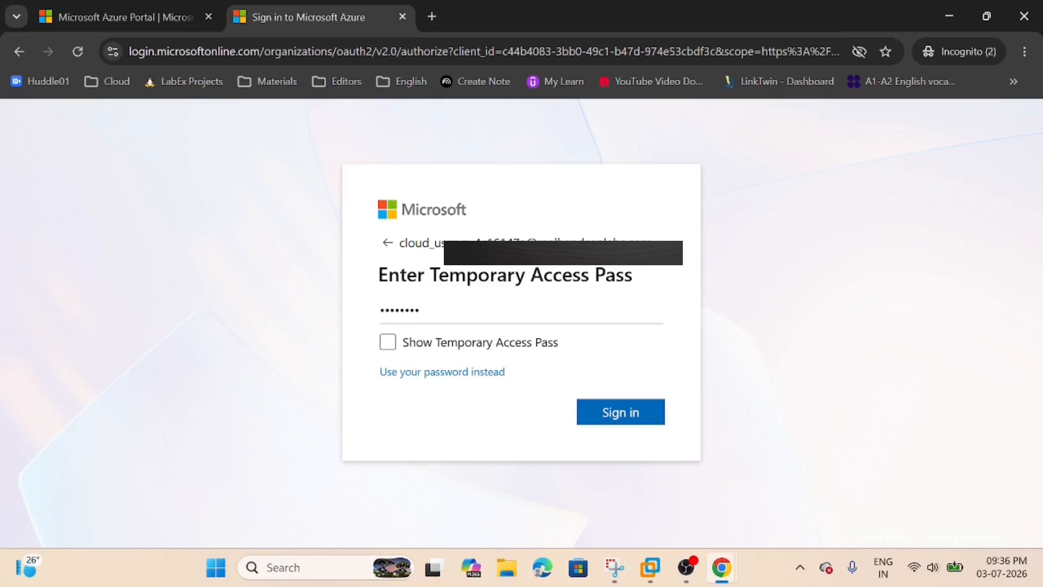
click(623, 415)
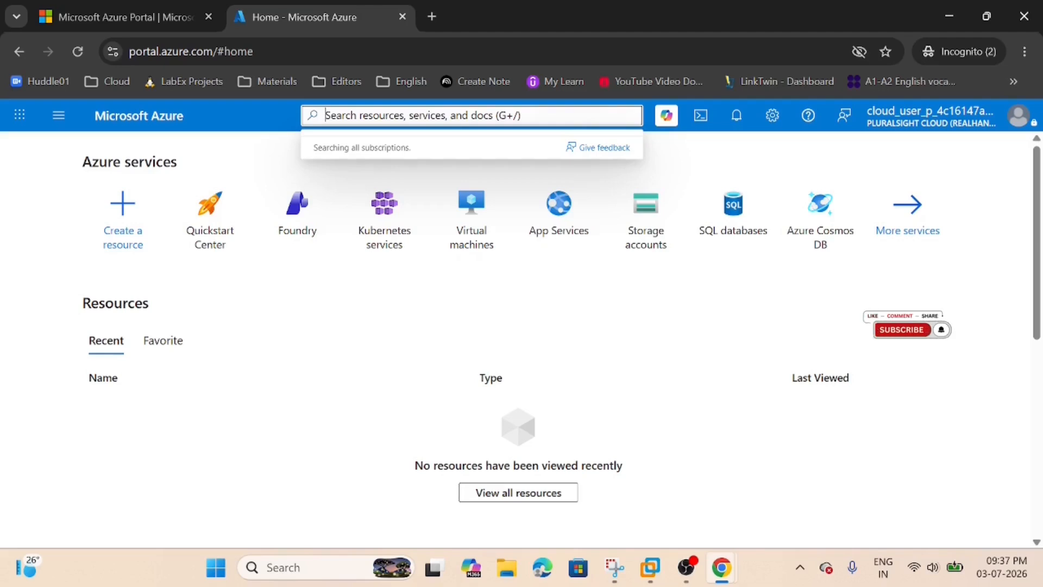
Search for the virtual machine service, open Virtual machines and start creating a new virtual machine.
text(virtual machine)
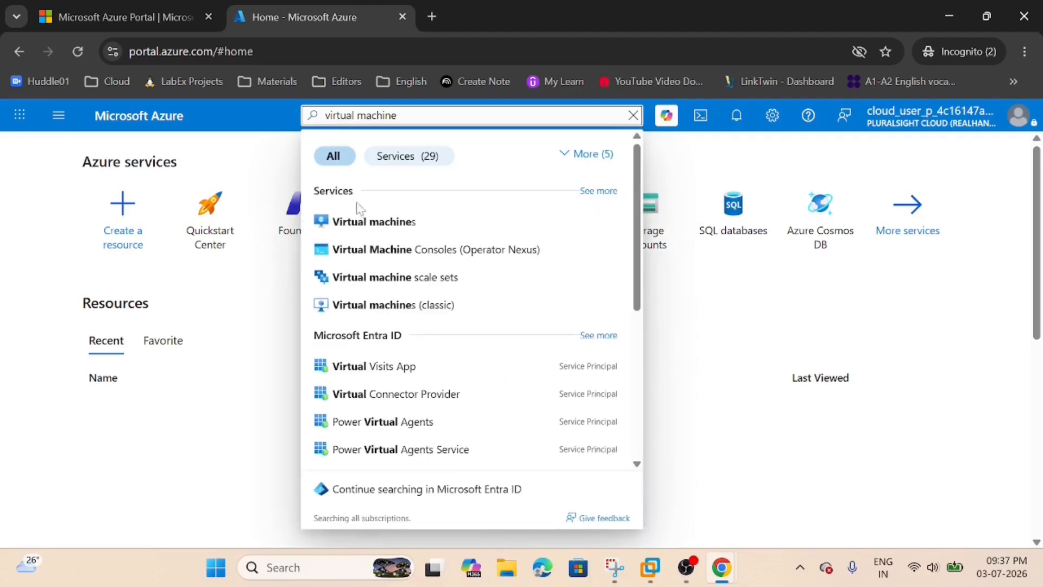
click(364, 231)
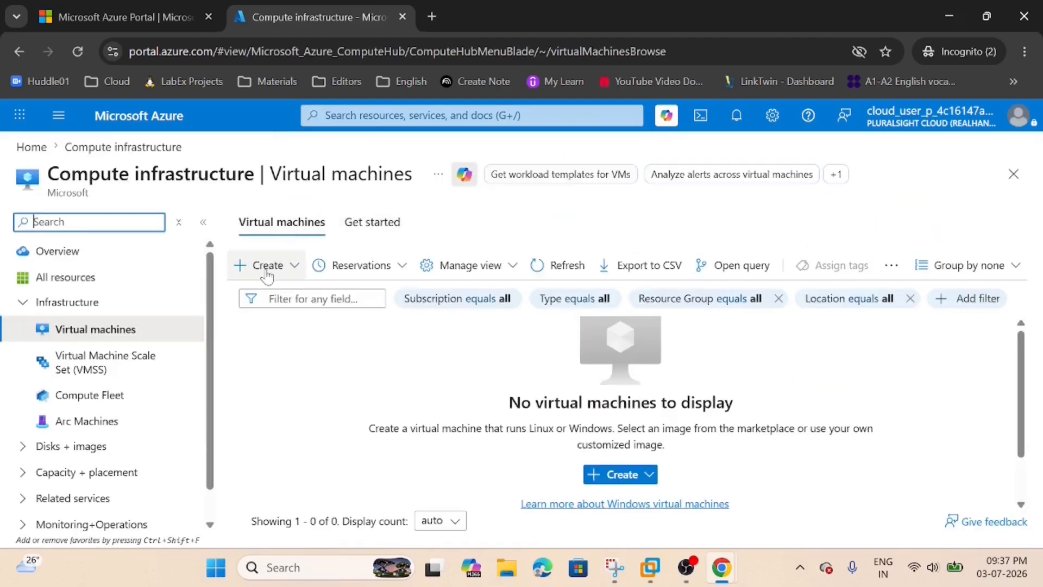
click(294, 266)
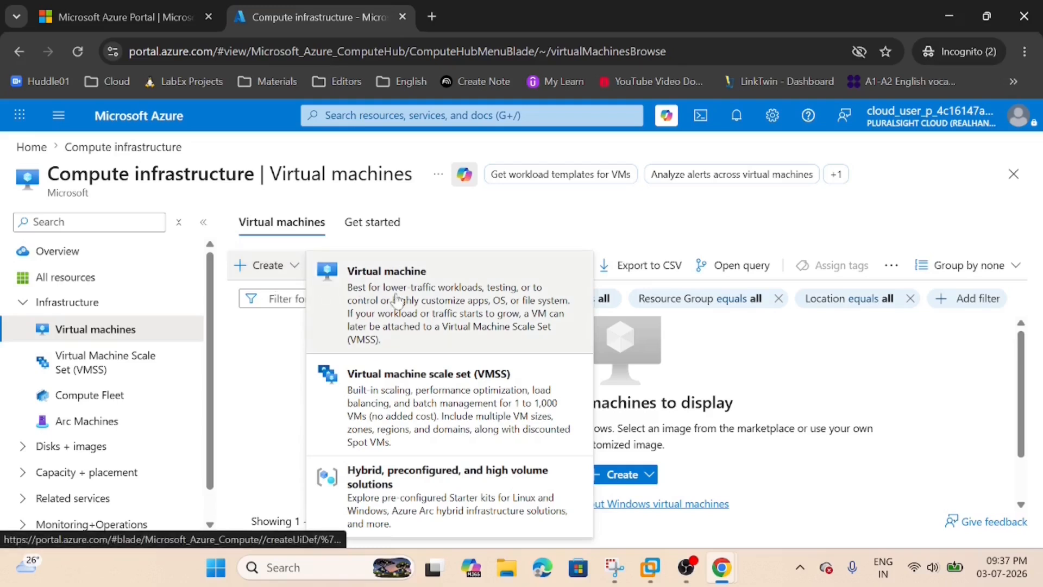
click(397, 300)
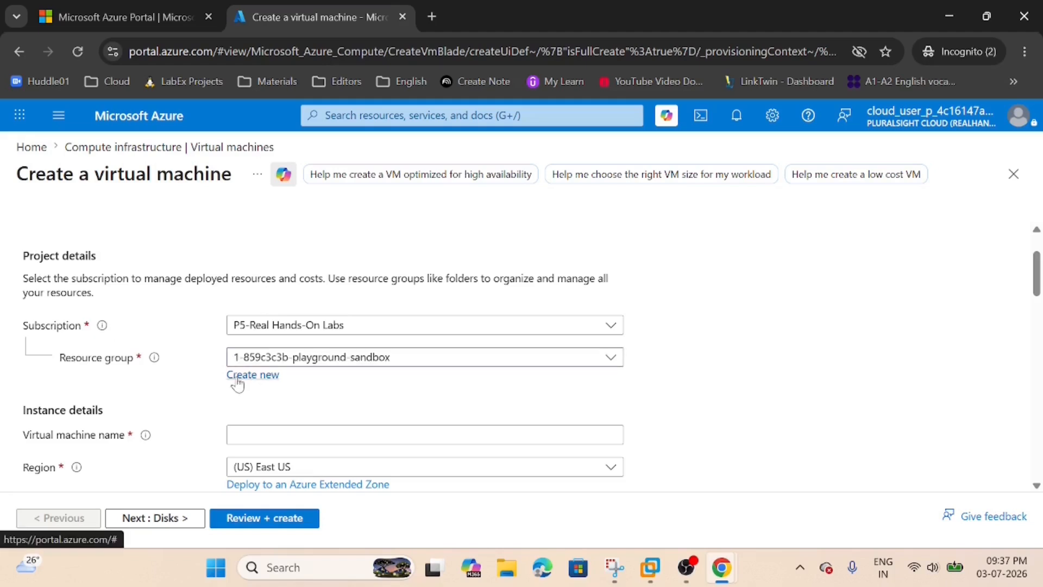
Try to create a new resource group named create-rg1 for the virtual machine.
click(238, 380)
text(create-rg)
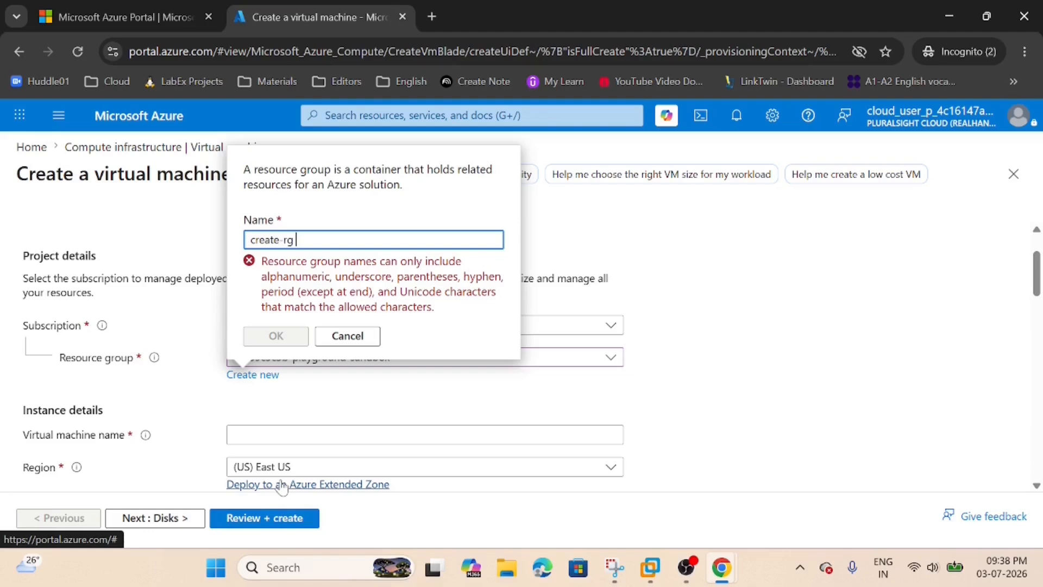
key(BackSpace)
text(1)
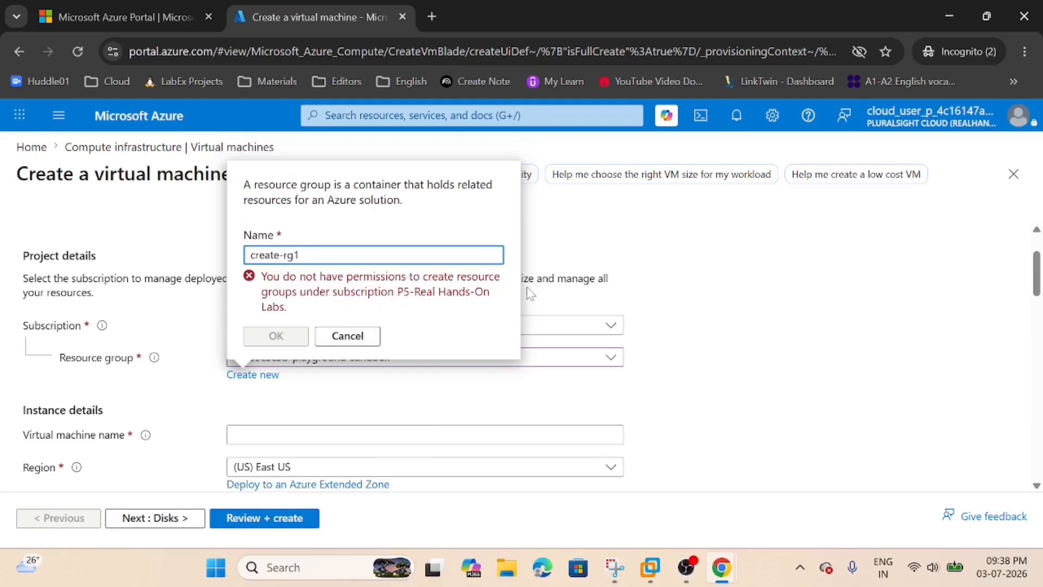
click(341, 336)
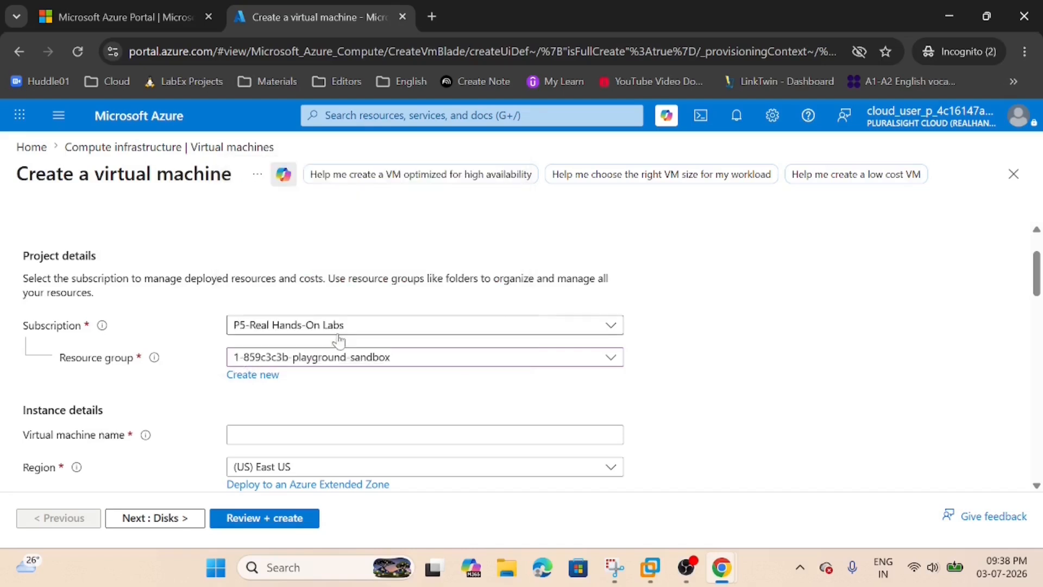
Name the virtual machine lab-server01.
scroll(308, 307, down, 1)
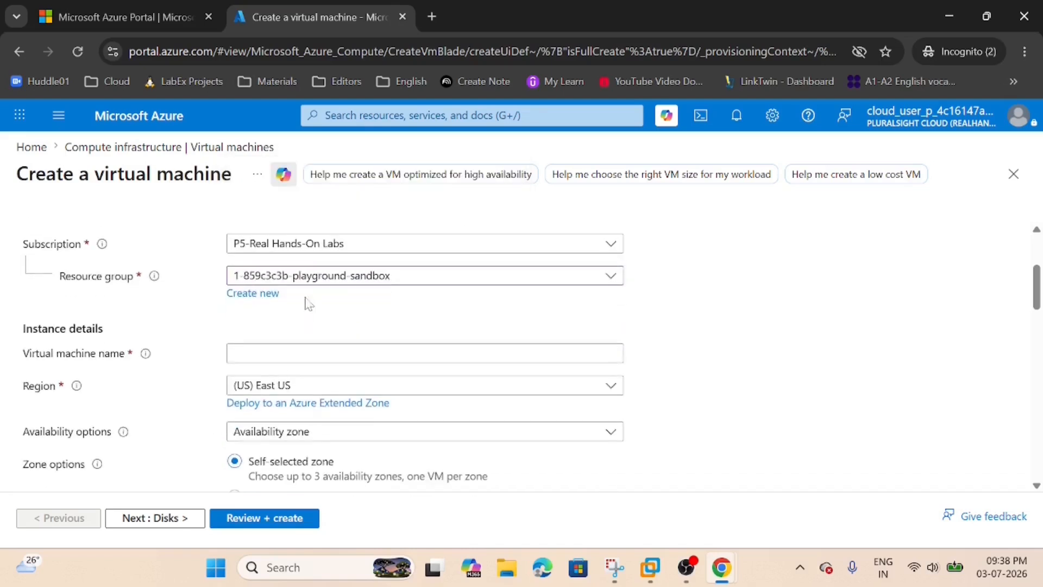
click(278, 352)
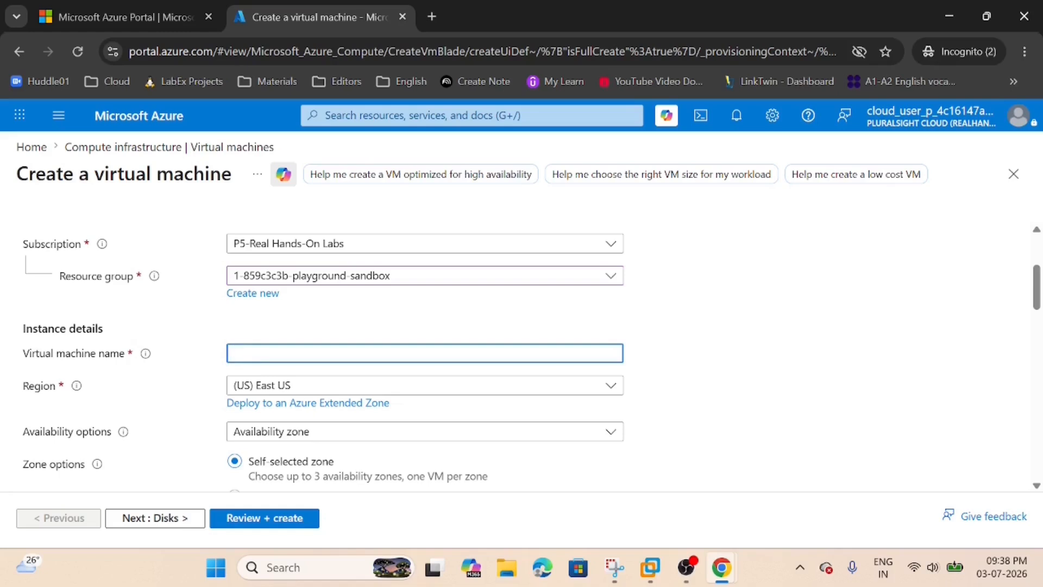
scroll(256, 361, up, 1)
scroll(257, 361, down, 1)
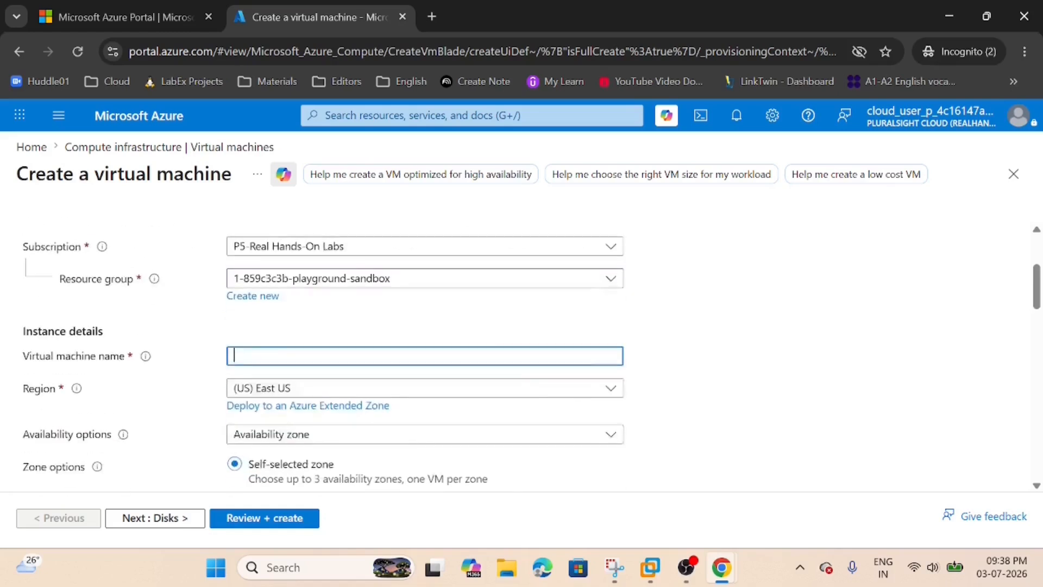
text(lab-server01)
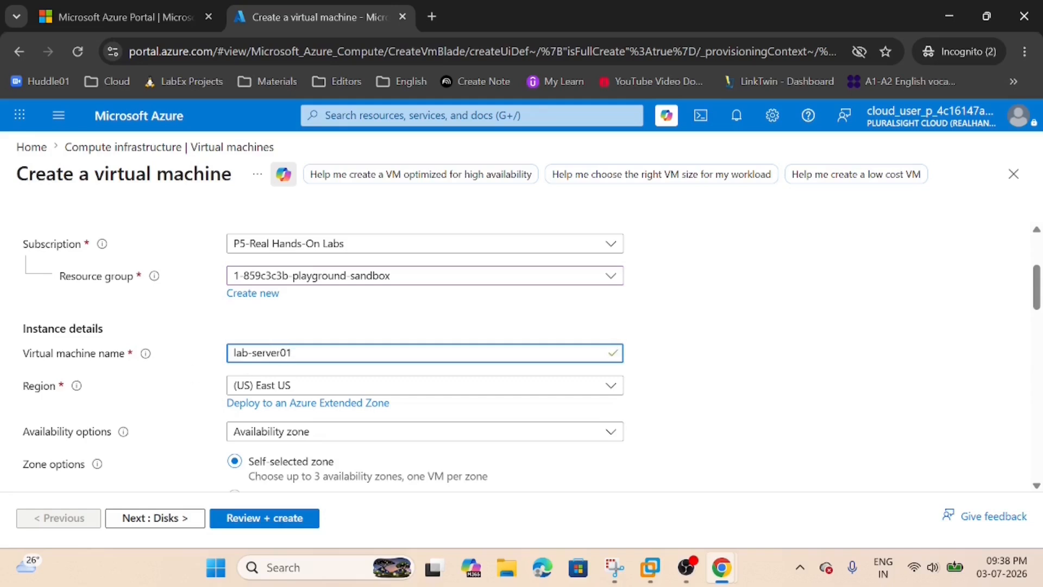
scroll(286, 308, down, 1)
click(287, 309)
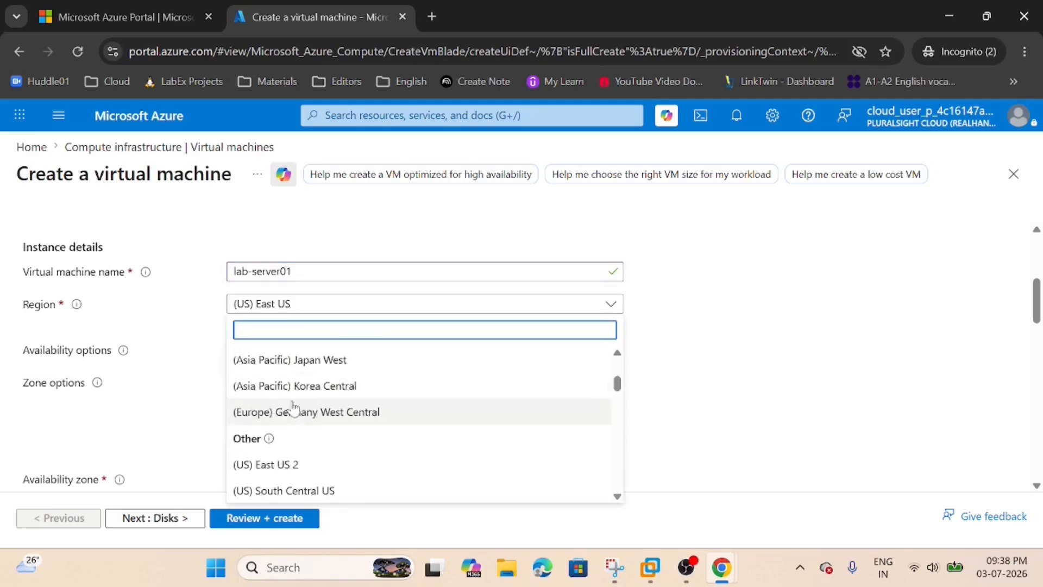
scroll(287, 427, up, 3)
scroll(286, 402, down, 5)
scroll(278, 471, down, 1)
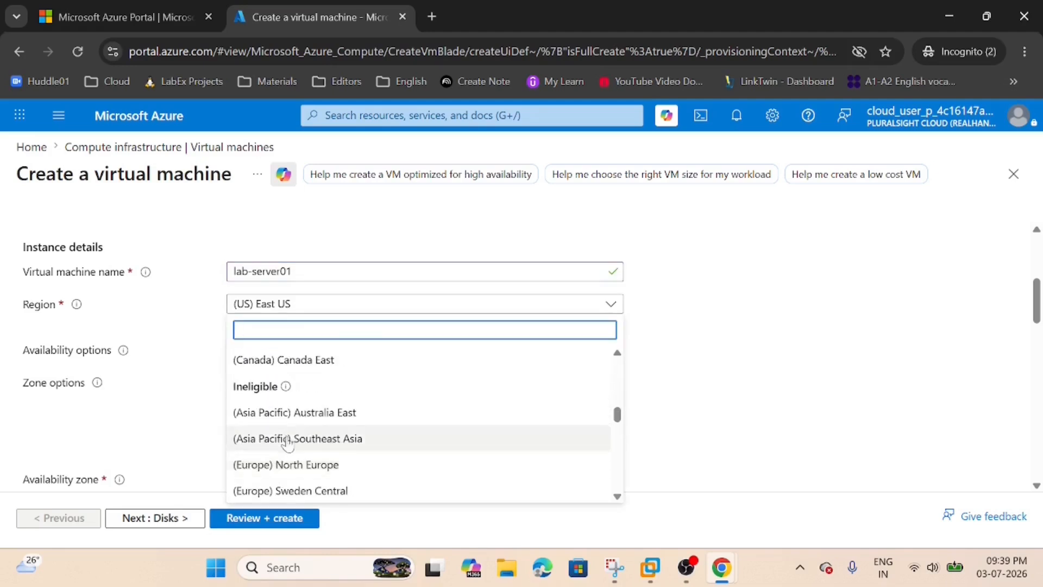
key(Escape)
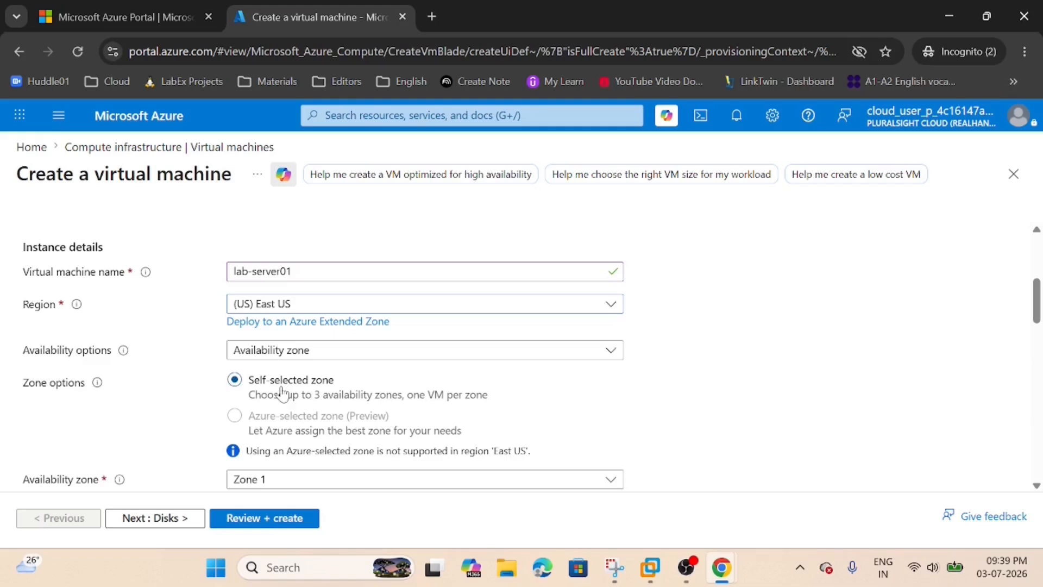
Set the availability options to No infrastructure redundancy required and the security type to Trusted launch virtual machines.
click(281, 352)
click(288, 371)
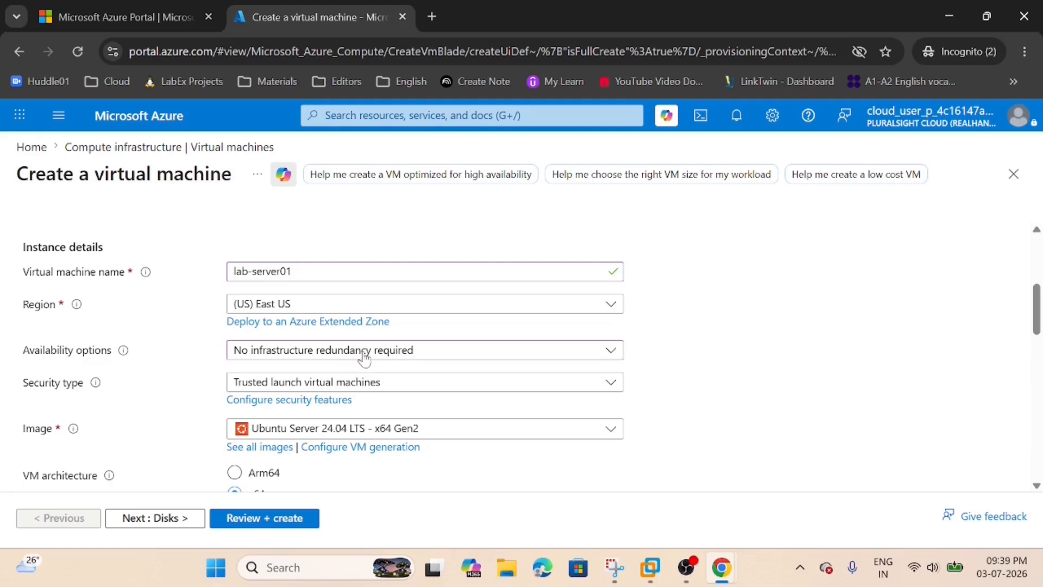
click(283, 384)
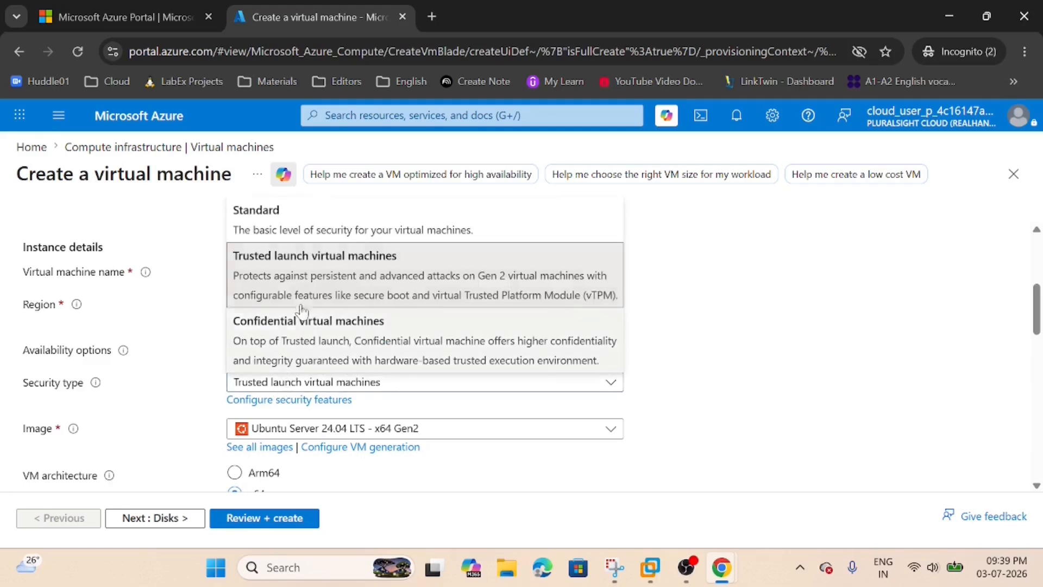
click(289, 276)
Choose Red Hat Enterprise Linux 9.4 (LVM) - x64 Gen2 as the virtual machine's image.
scroll(294, 413, down, 3)
scroll(284, 398, up, 1)
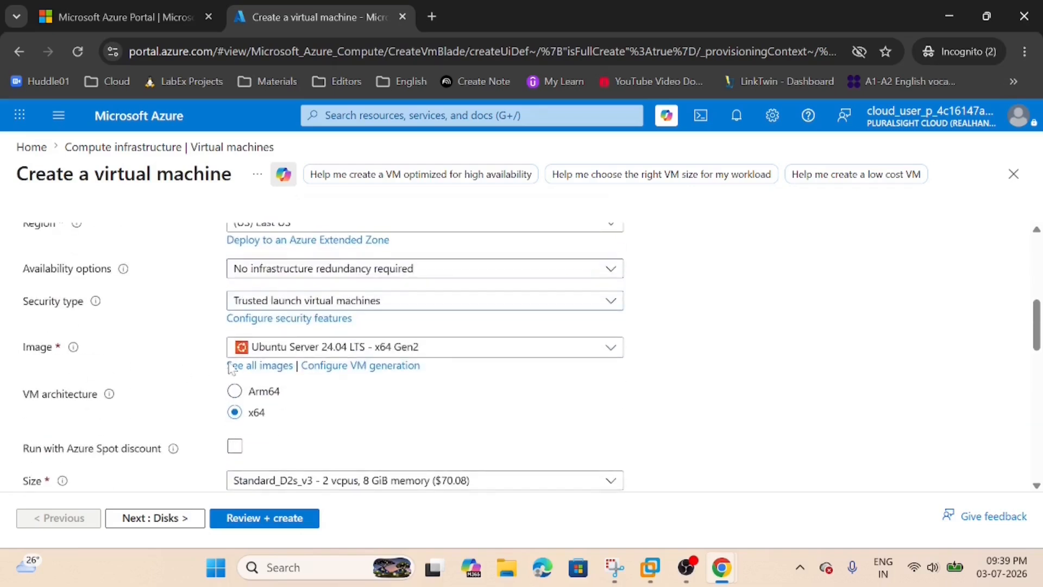
click(304, 350)
scroll(312, 432, down, 1)
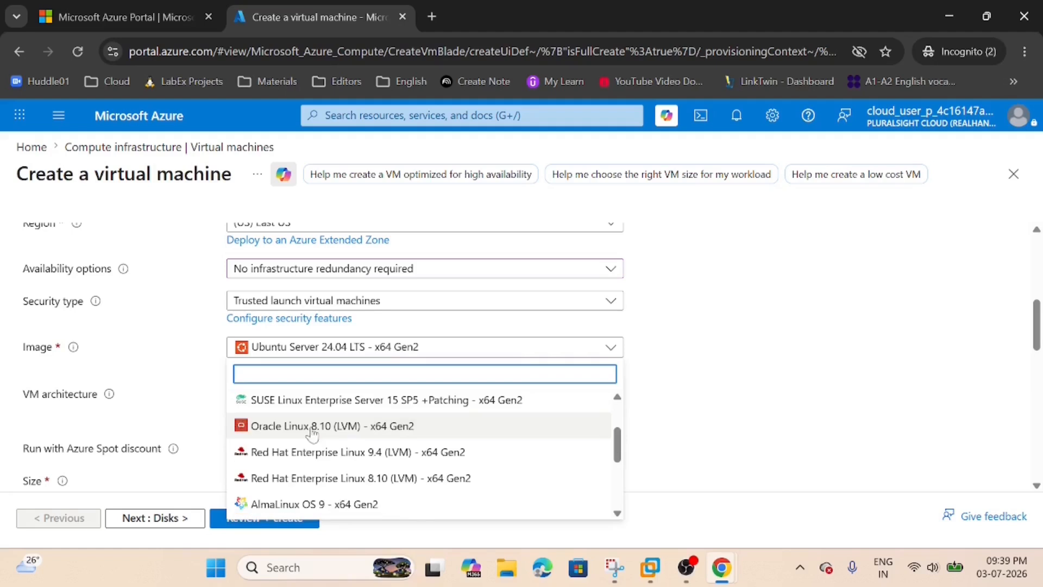
scroll(313, 432, up, 2)
scroll(305, 432, down, 2)
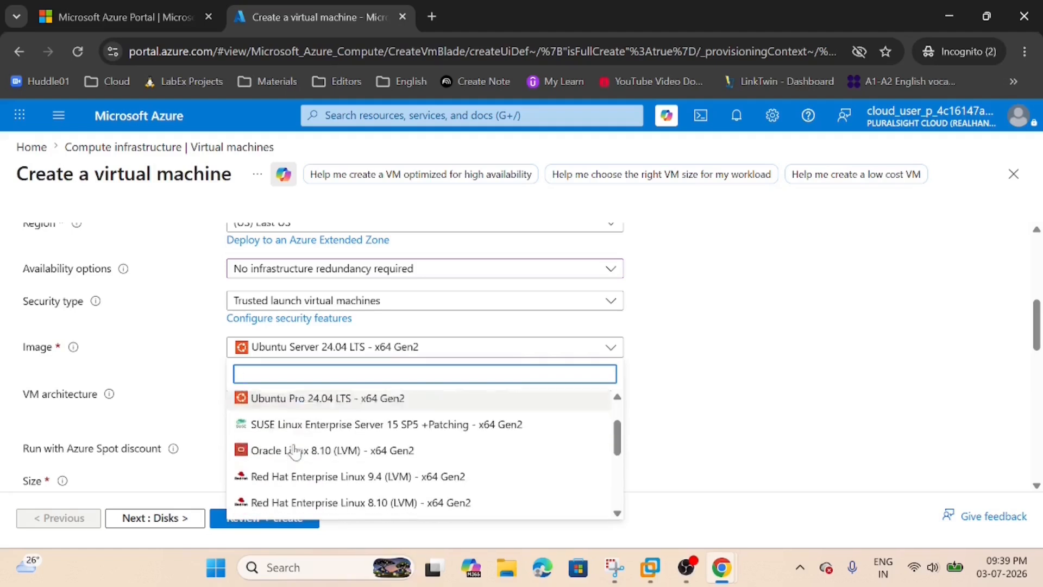
click(331, 460)
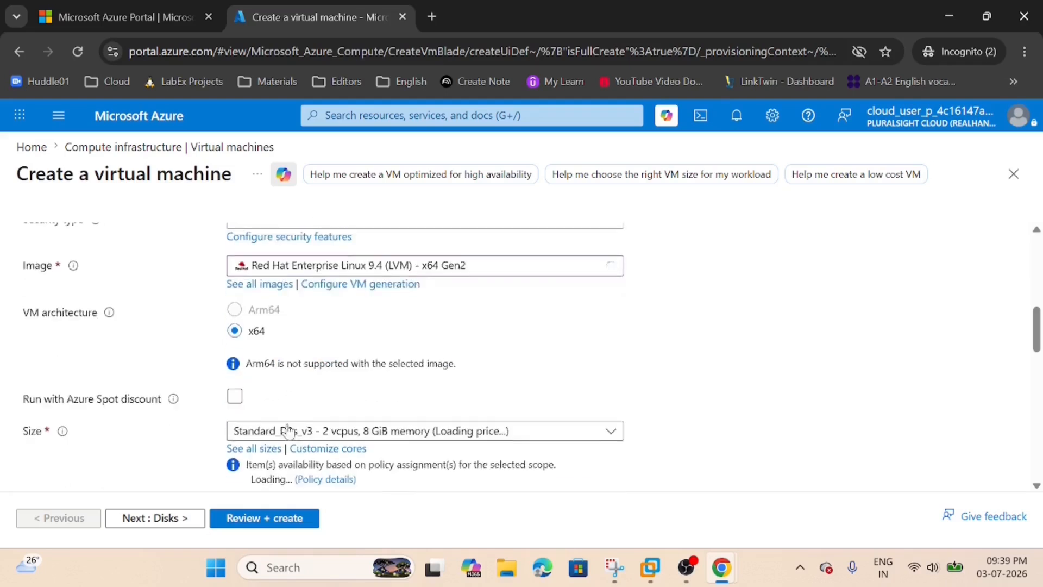
Select the Standard_D2s_v3 size with 2 vCPUs and 8 GiB memory for the virtual machine.
scroll(323, 387, down, 1)
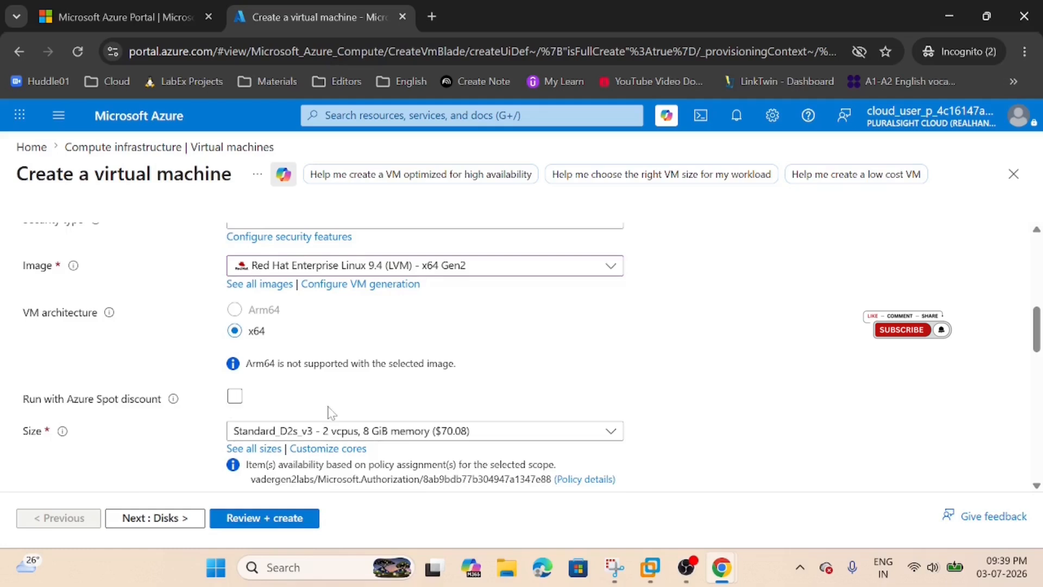
scroll(337, 400, down, 1)
click(358, 354)
click(358, 353)
click(358, 353)
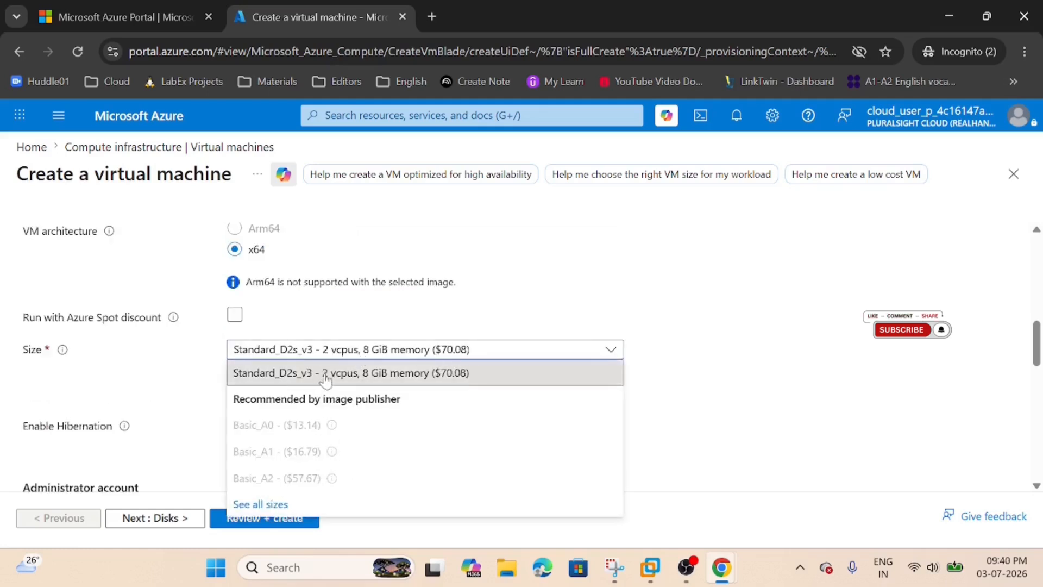
click(326, 374)
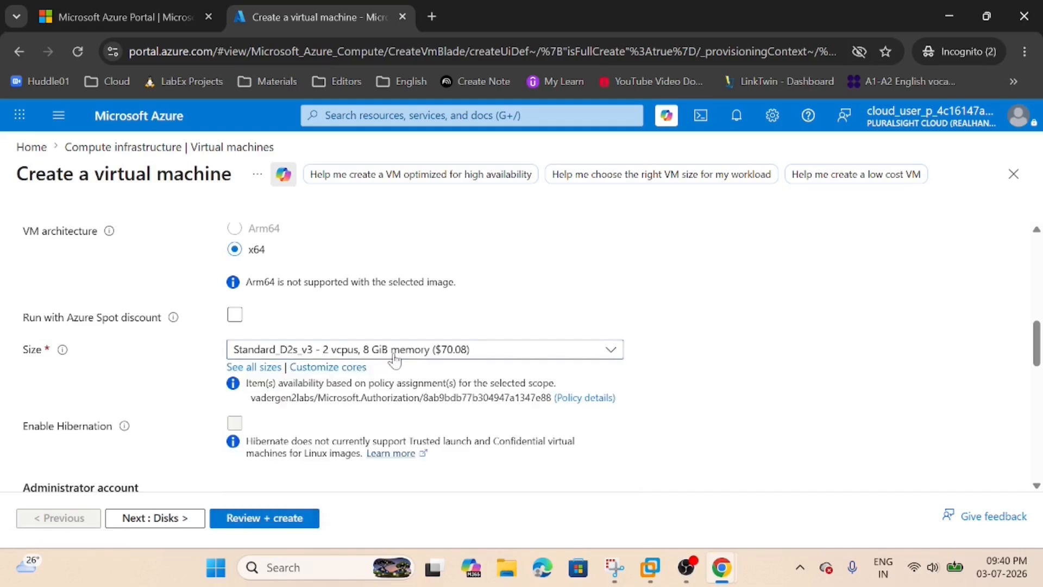
Set the administrator account's username to botadmin.
scroll(422, 361, down, 1)
scroll(339, 396, down, 1)
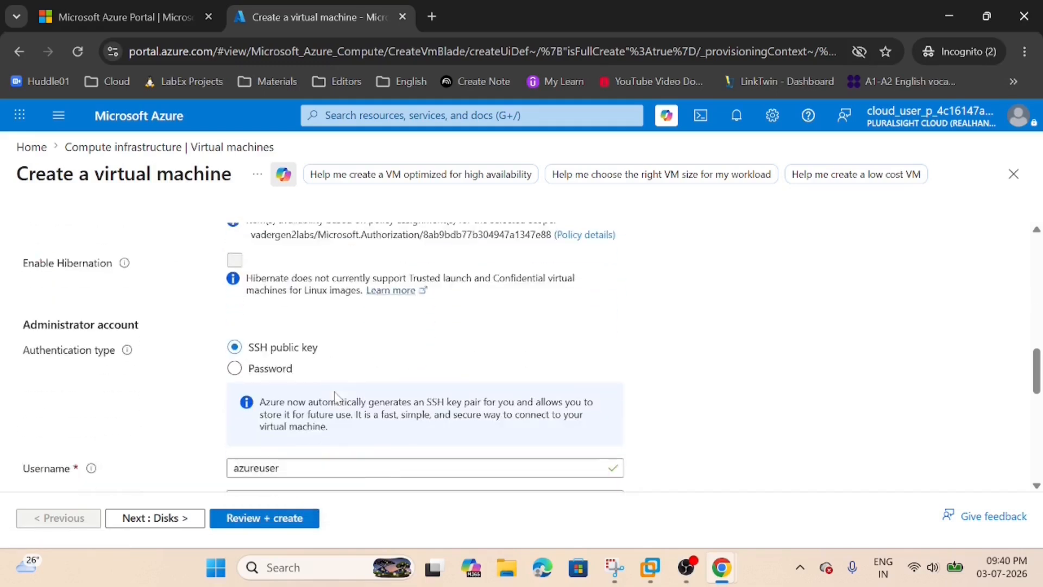
scroll(307, 364, down, 1)
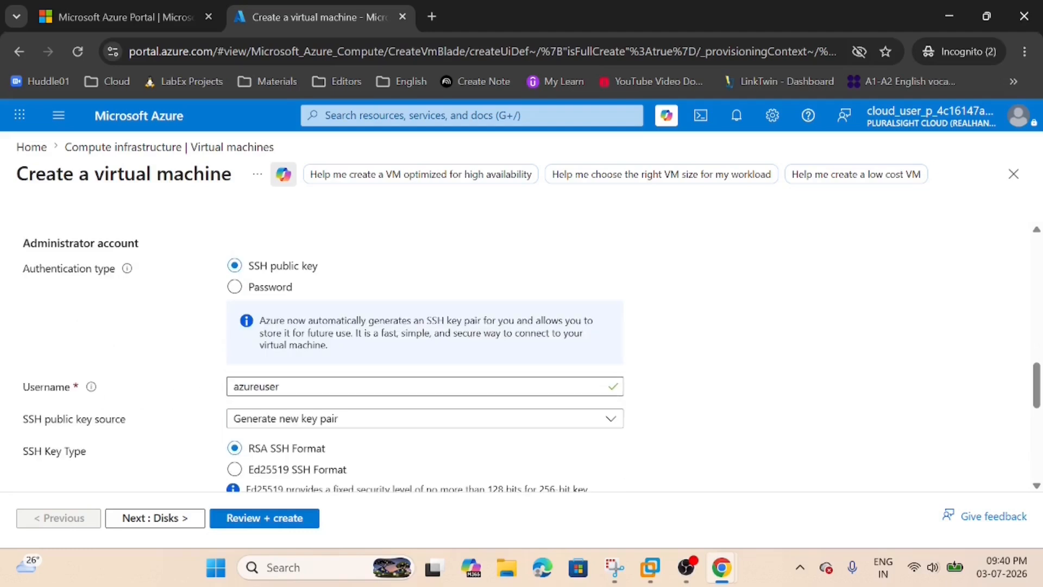
click(293, 386)
drag(270, 387, 206, 394)
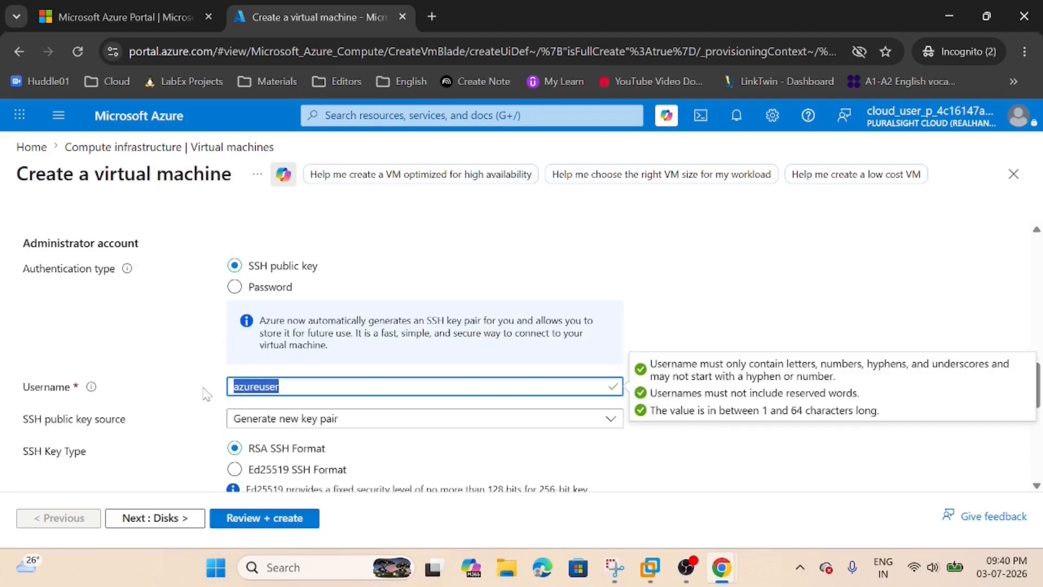
key(BackSpace)
text(botadmin)
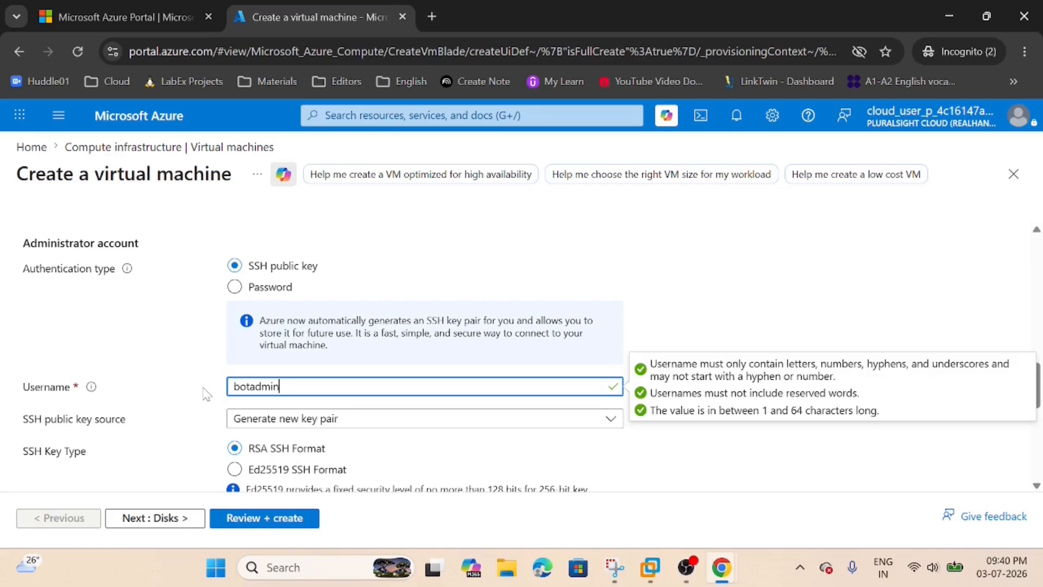
click(422, 282)
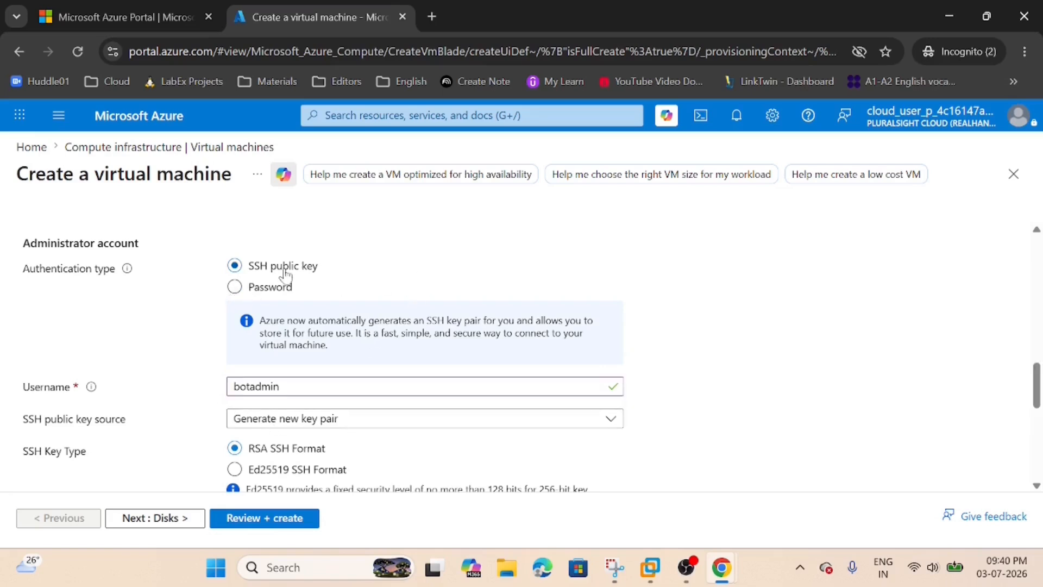
Keep the new RSA key pair and SSH (22) inbound port settings, and submit the virtual machine configuration for validation.
scroll(269, 361, down, 1)
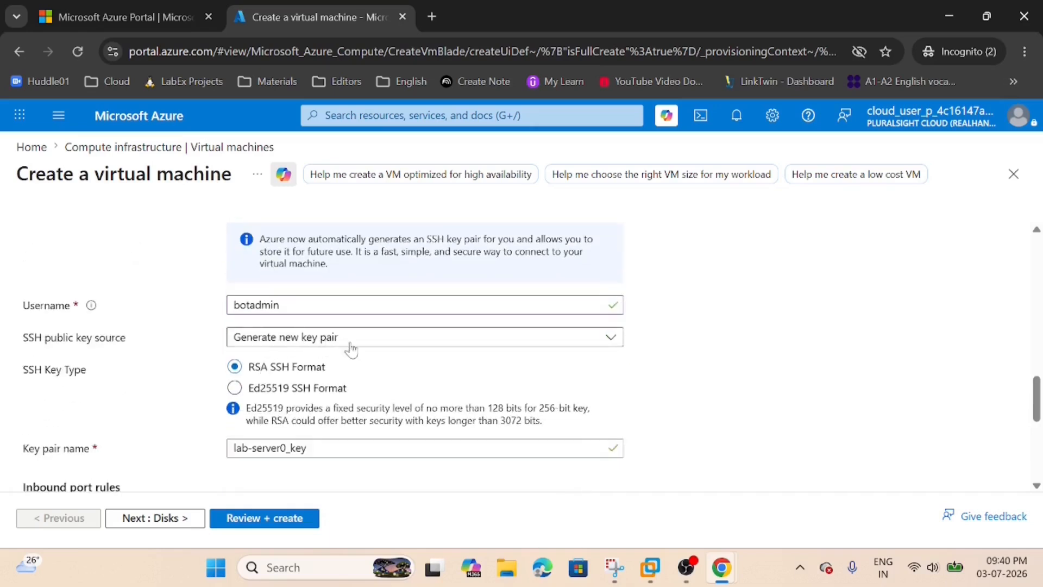
scroll(304, 380, down, 1)
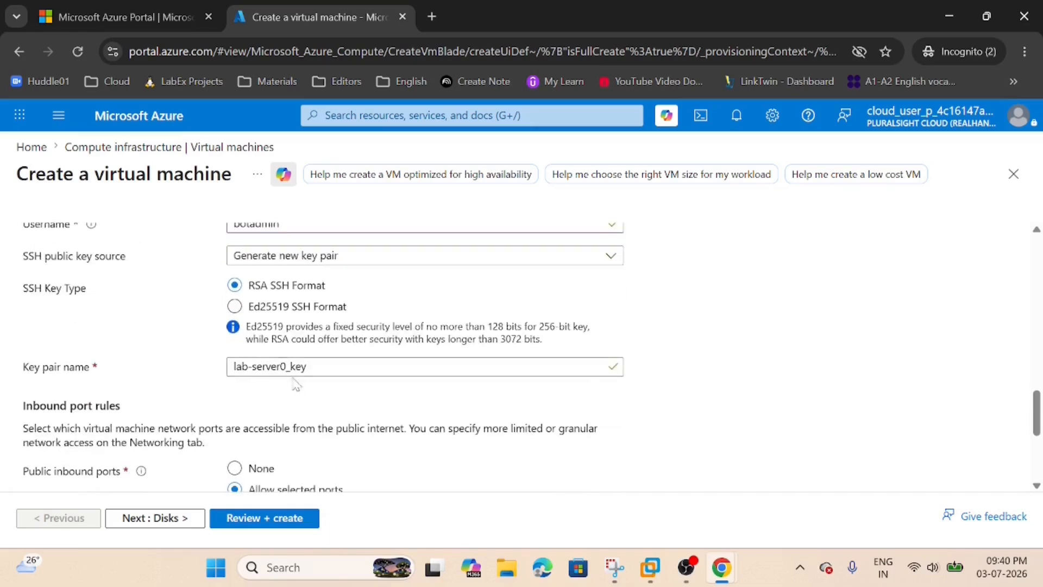
scroll(315, 387, down, 1)
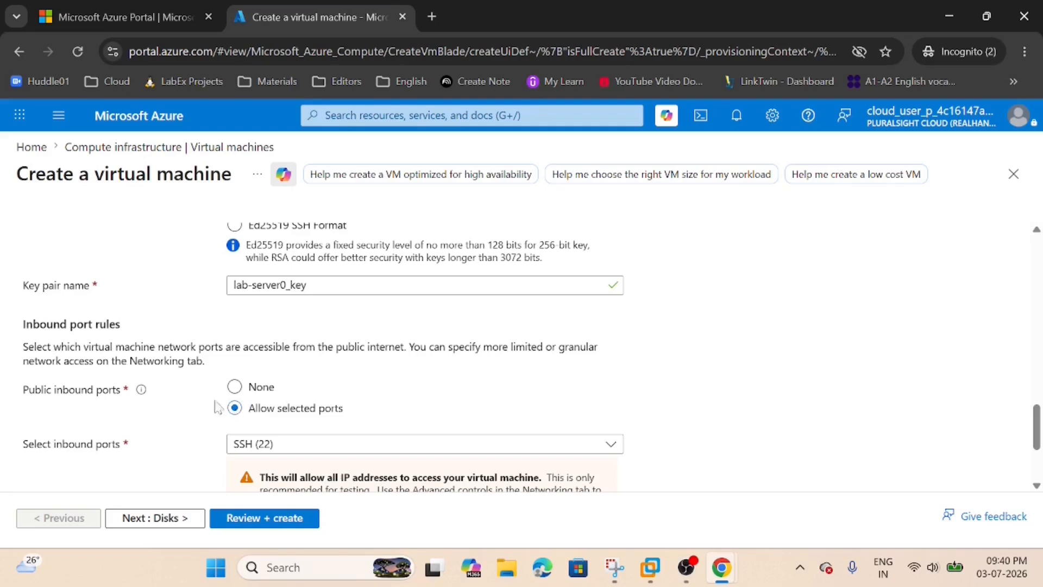
scroll(163, 408, down, 1)
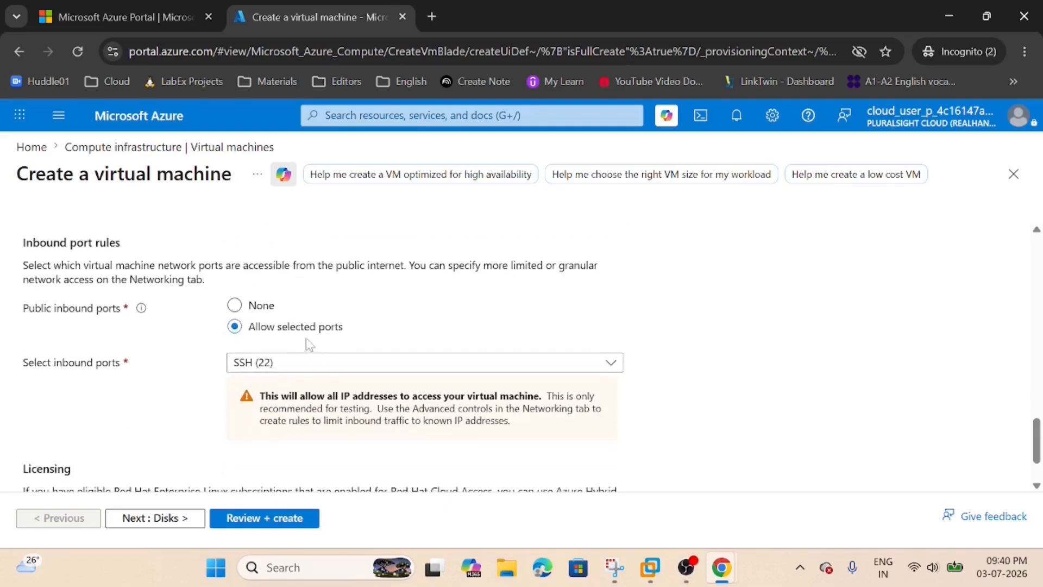
scroll(129, 407, down, 1)
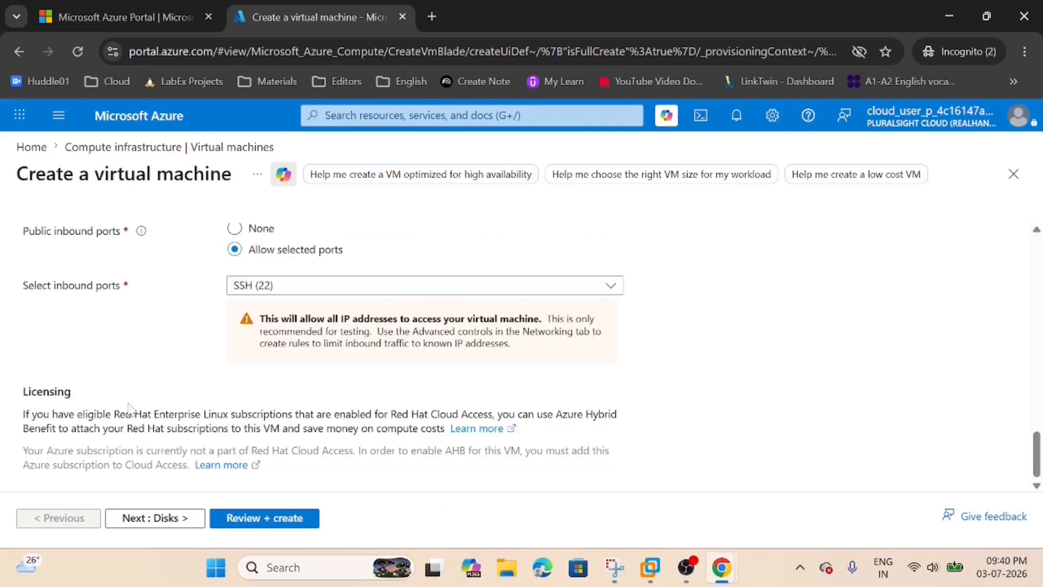
click(268, 522)
Check the configuration summary, create the virtual machine, and download the private key of its new key pair.
scroll(182, 407, down, 2)
scroll(182, 414, up, 10)
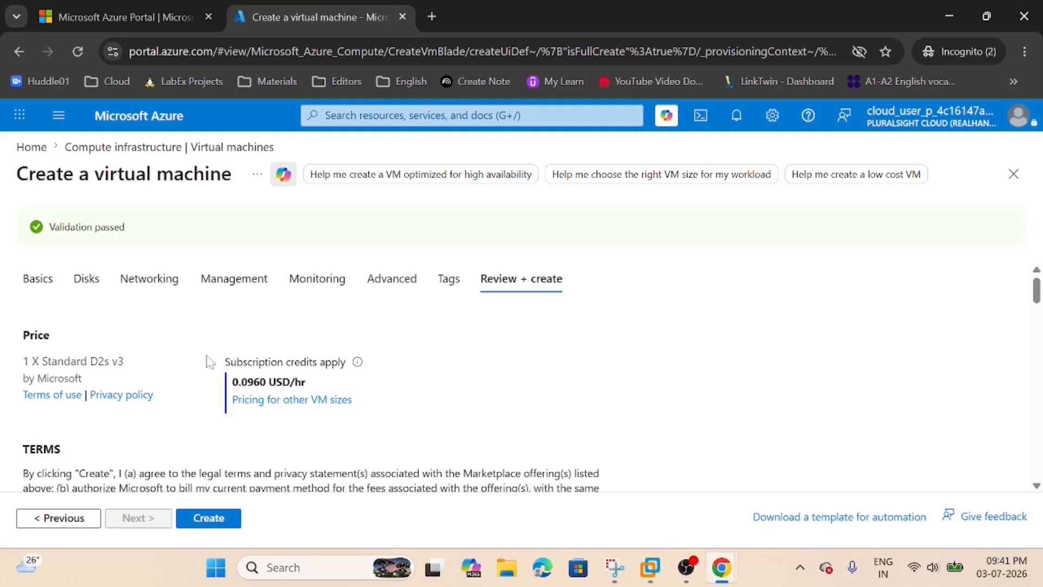
scroll(222, 384, down, 2)
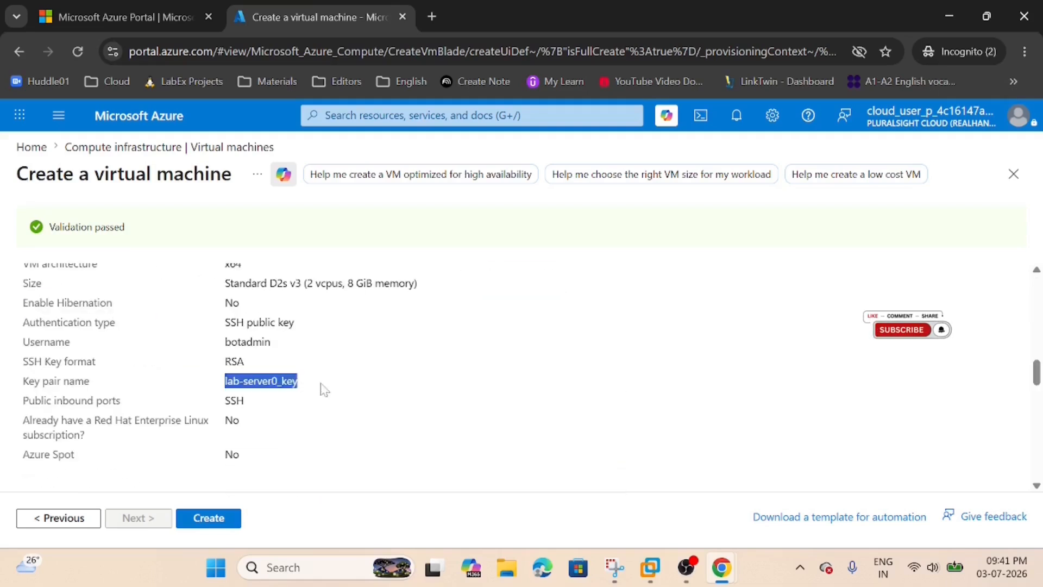
click(268, 420)
scroll(268, 424, down, 10)
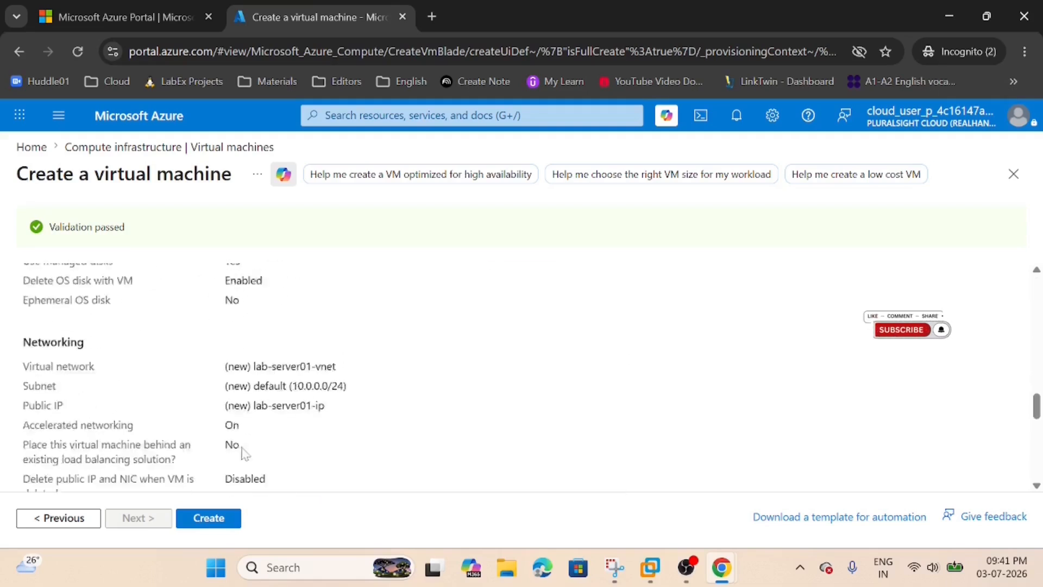
scroll(209, 510, down, 5)
click(204, 521)
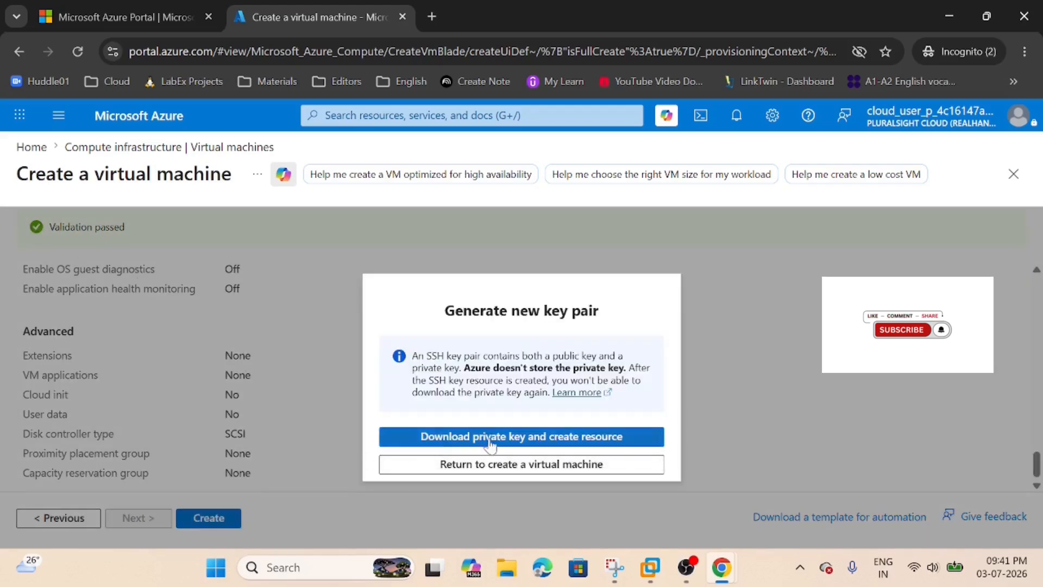
click(491, 440)
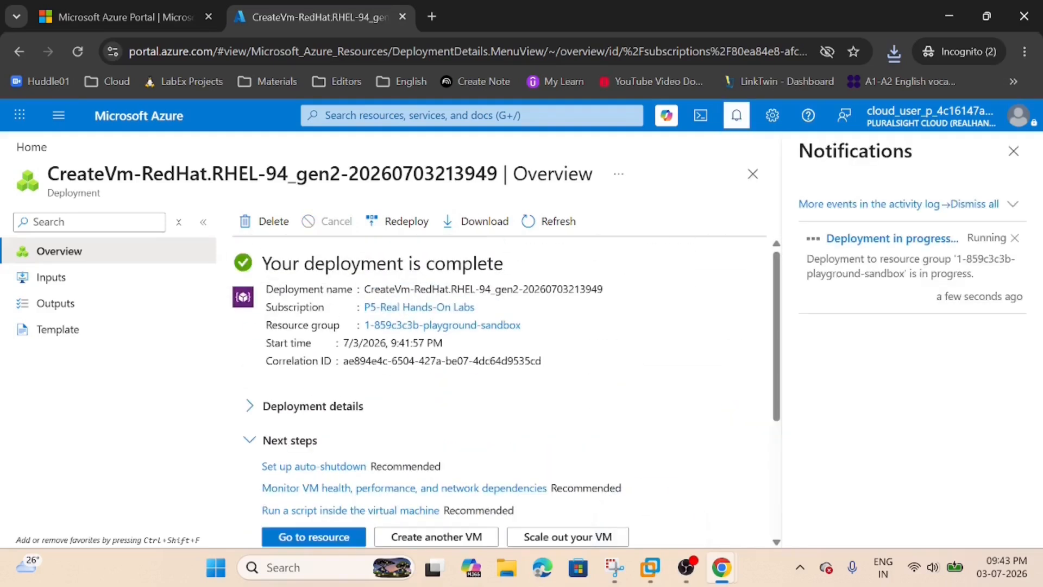
Open the deployed lab-server01 resource and dismiss the notifications.
scroll(703, 367, down, 3)
scroll(380, 435, up, 1)
click(320, 457)
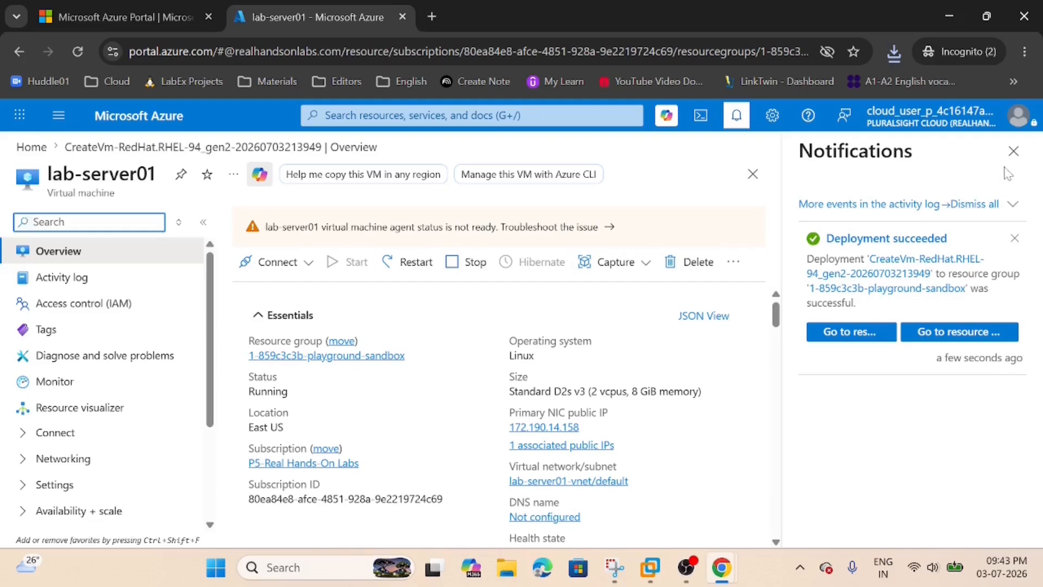
click(1014, 151)
Examine lab-server01's operating system and public IP address in its overview.
scroll(533, 422, down, 2)
scroll(506, 416, up, 2)
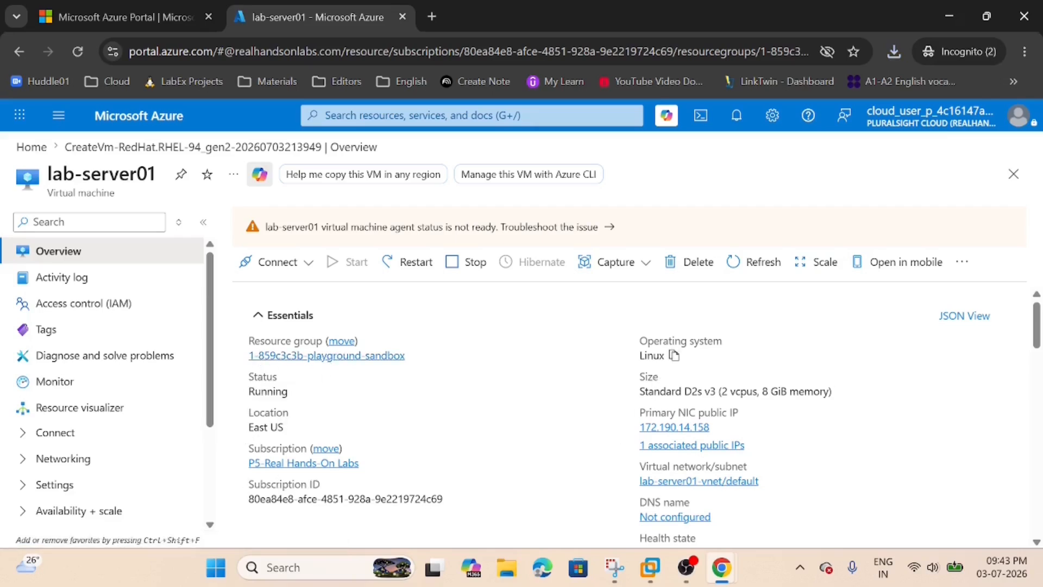
drag(622, 363, 671, 356)
click(641, 365)
scroll(676, 340, down, 5)
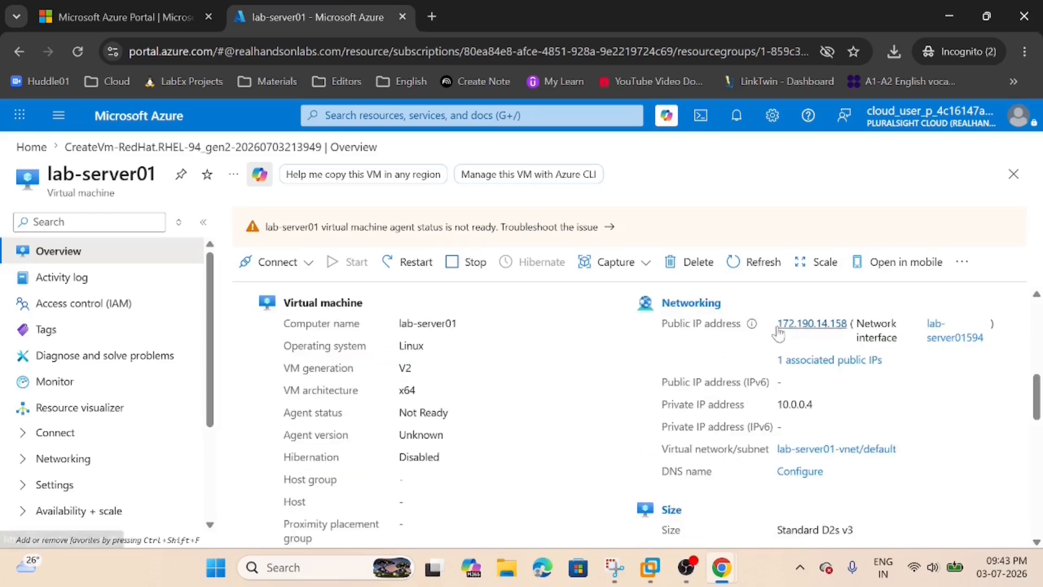
drag(777, 327, 837, 325)
click(761, 396)
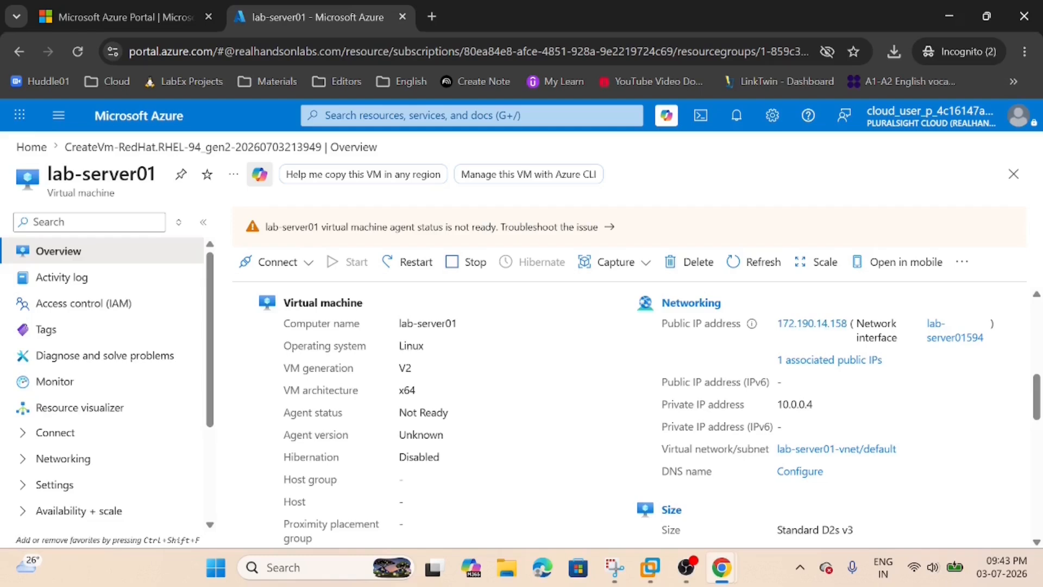
Switch to a regular Chrome window, search for "putty download", and open the putty.org result.
click(951, 22)
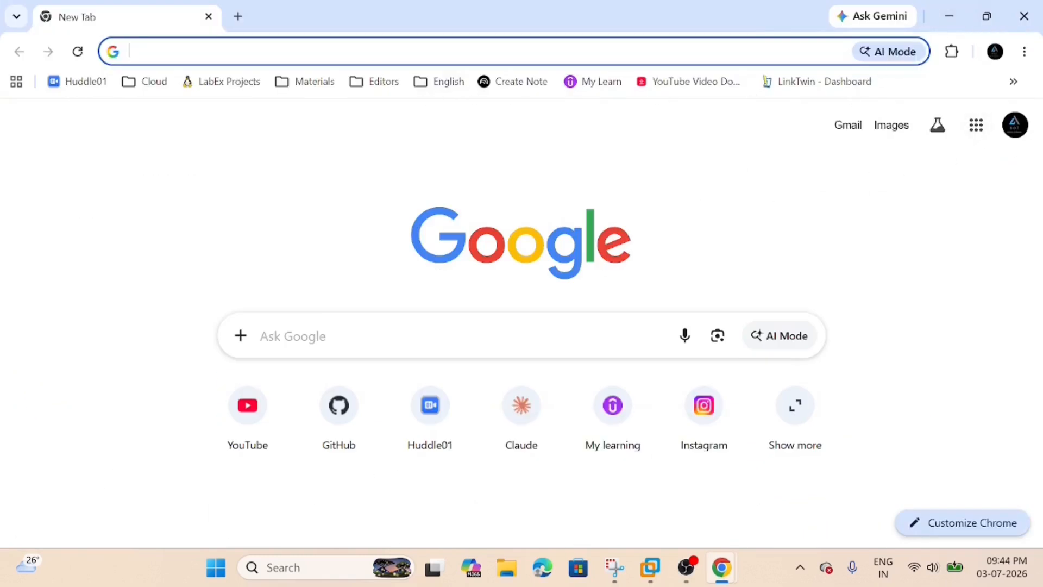
text(putty download)
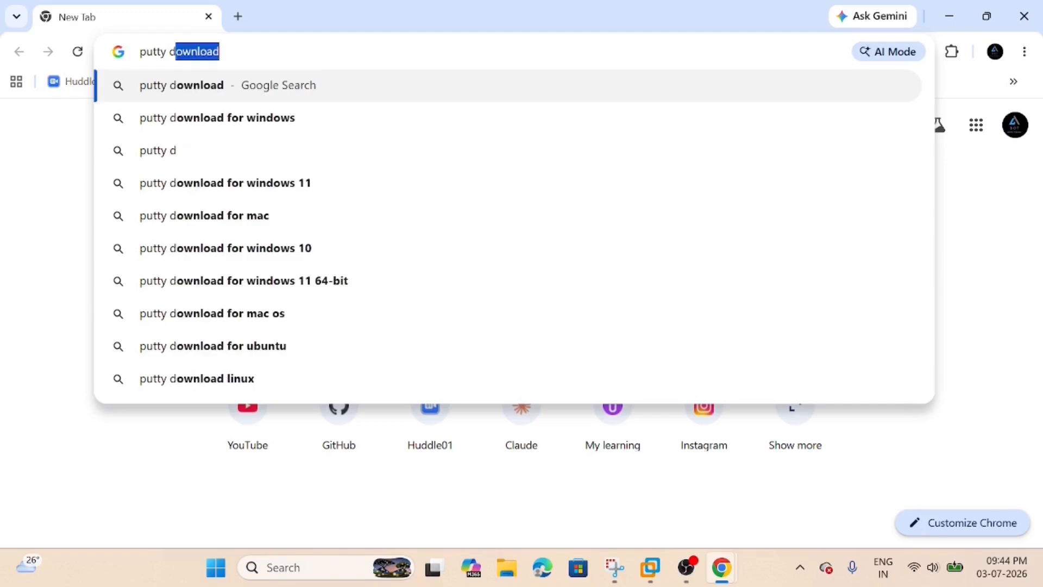
key(Return)
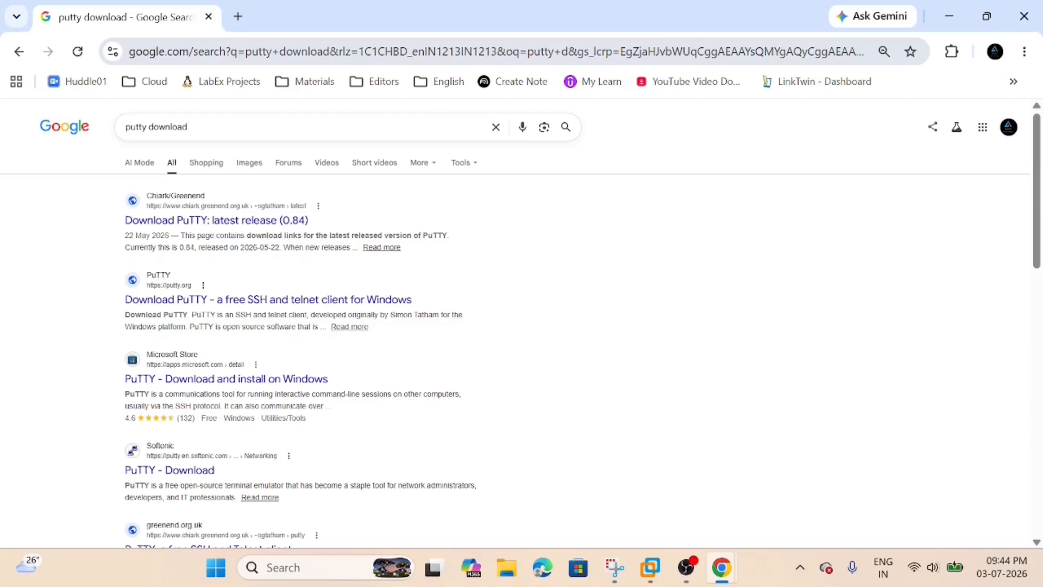
click(328, 300)
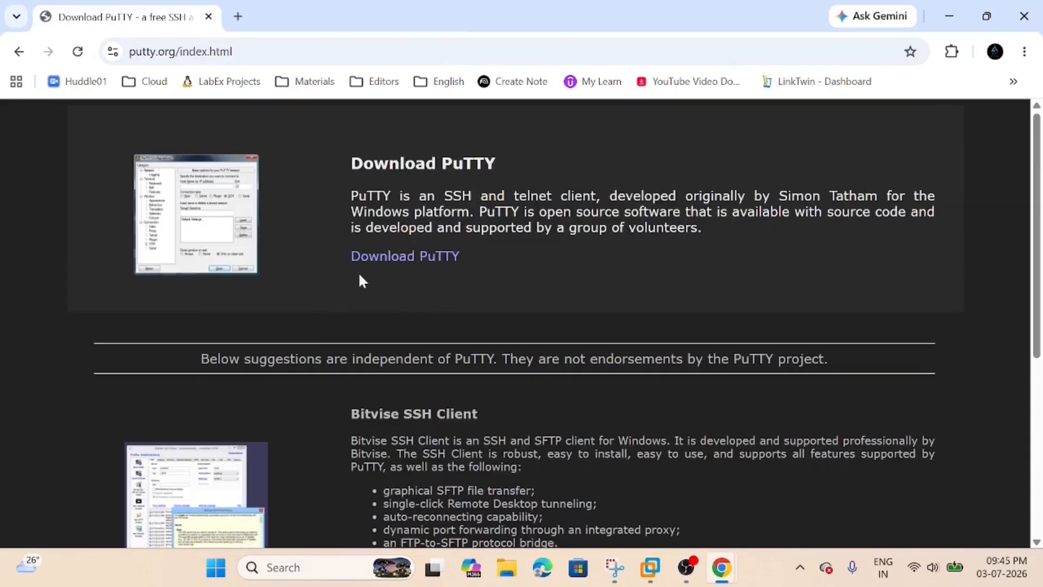
Go to PuTTY's official download page and download the 64-bit x86 installer putty-64bit-0.84-installer.msi.
click(399, 265)
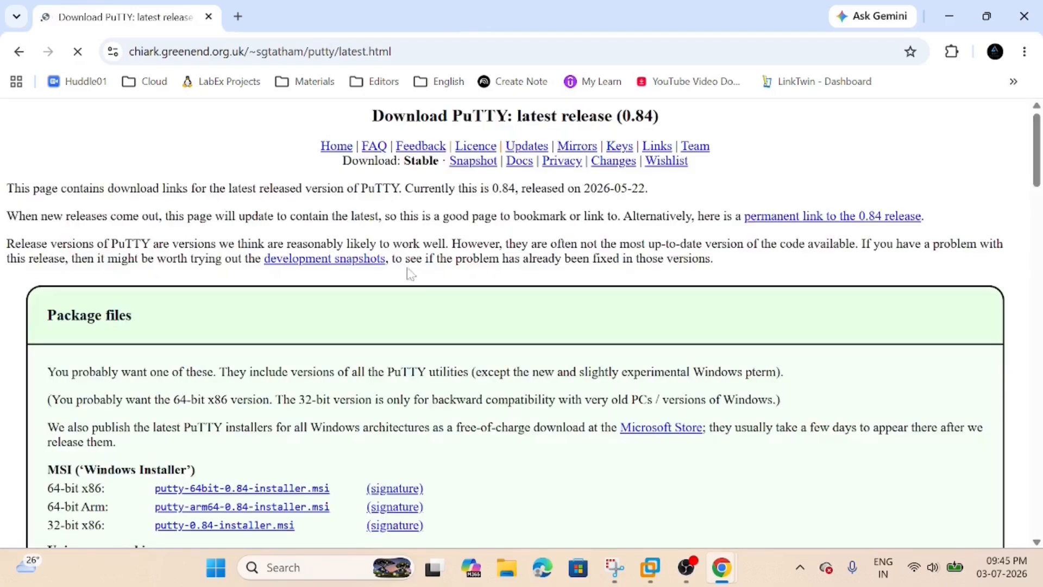
scroll(413, 277, down, 1)
scroll(199, 331, down, 1)
click(199, 329)
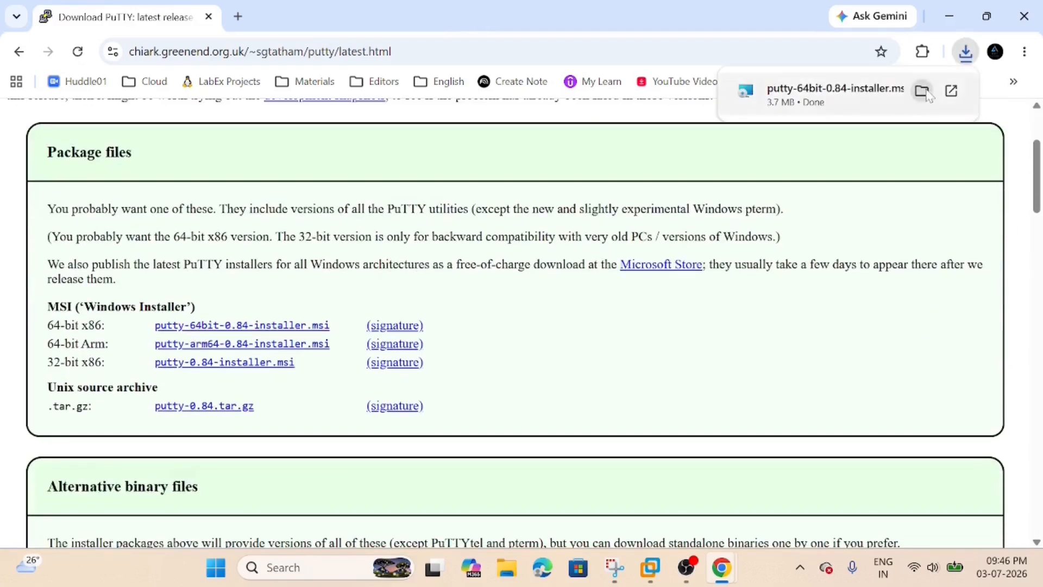
Run the downloaded PuTTY 0.84 64-bit installer from the Downloads folder and complete the installation with the default options.
click(922, 90)
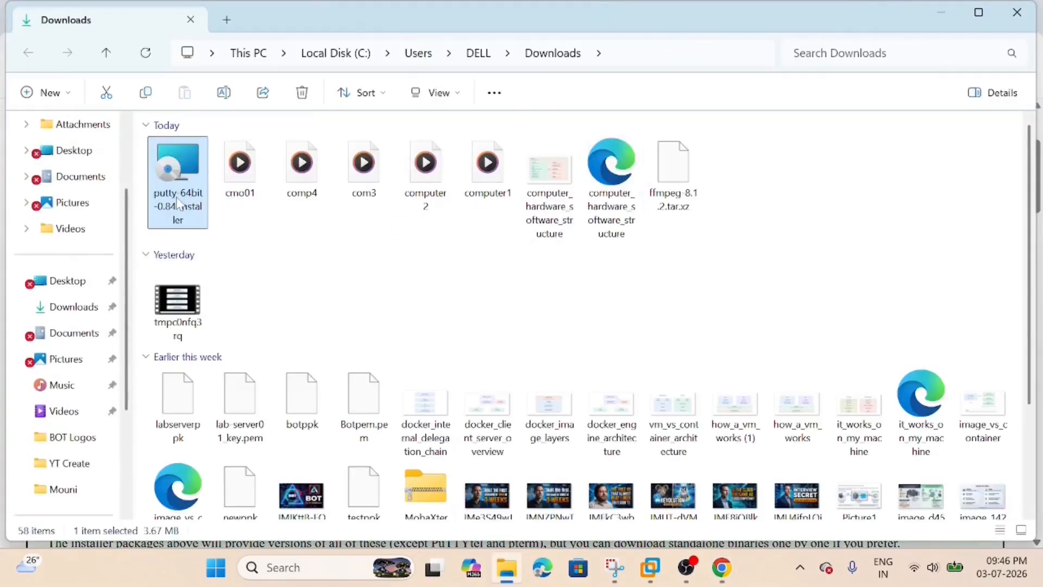
double_click(179, 204)
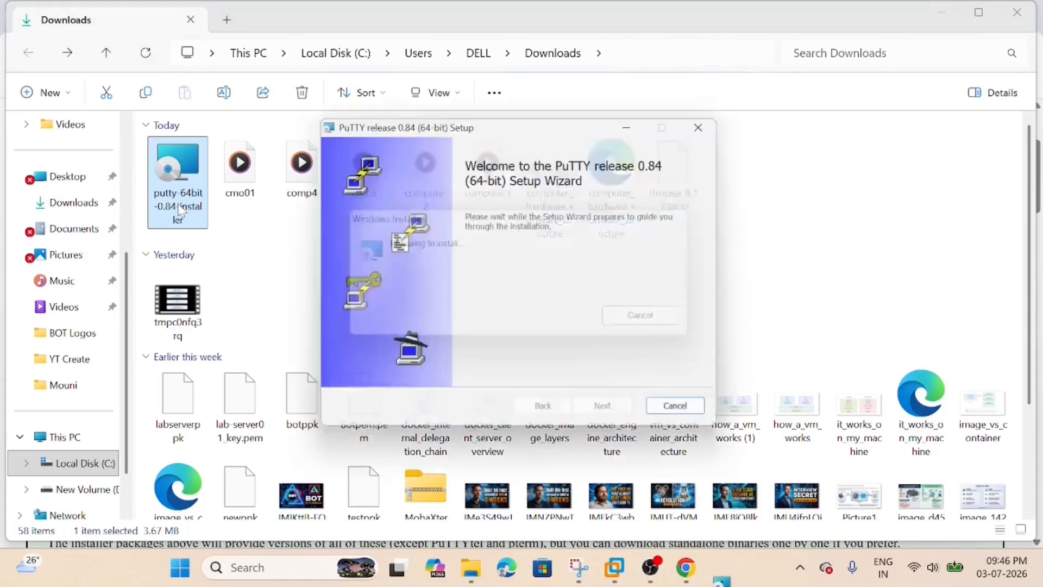
click(610, 415)
click(610, 416)
click(596, 414)
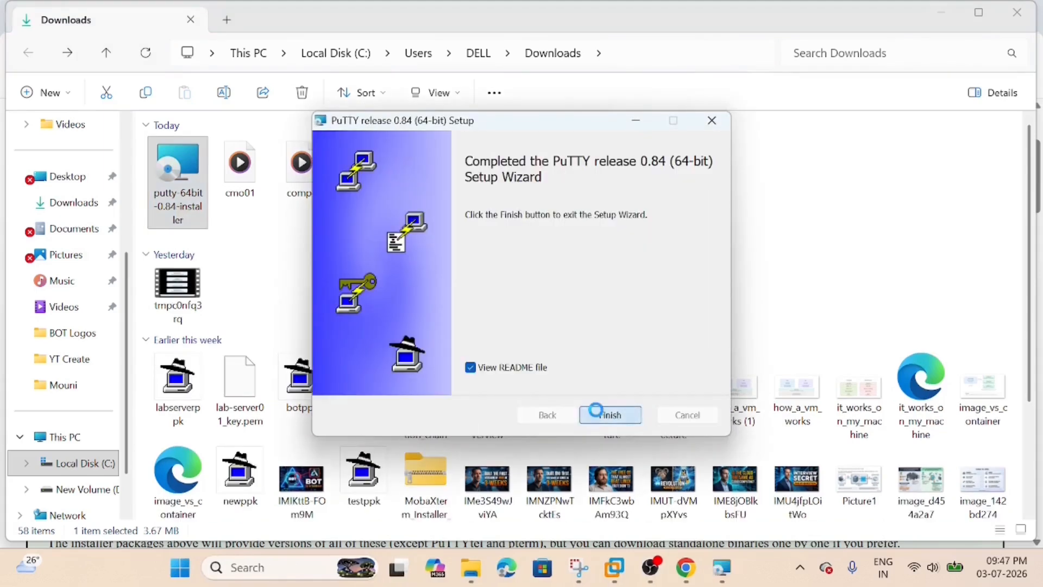
click(596, 413)
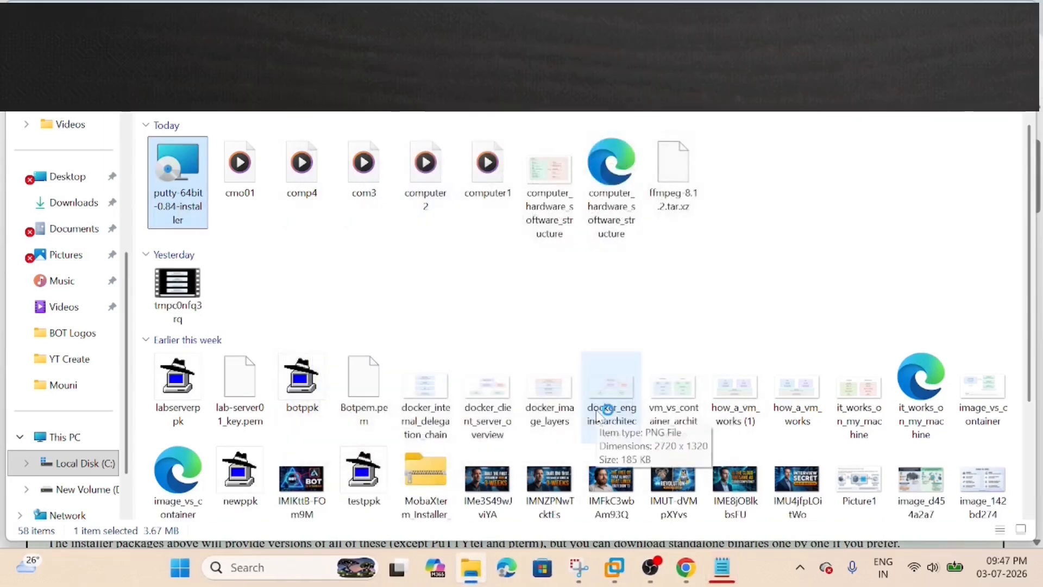
Find the newly installed PuTTY application through Windows search and launch it.
key(super+s)
text(pu)
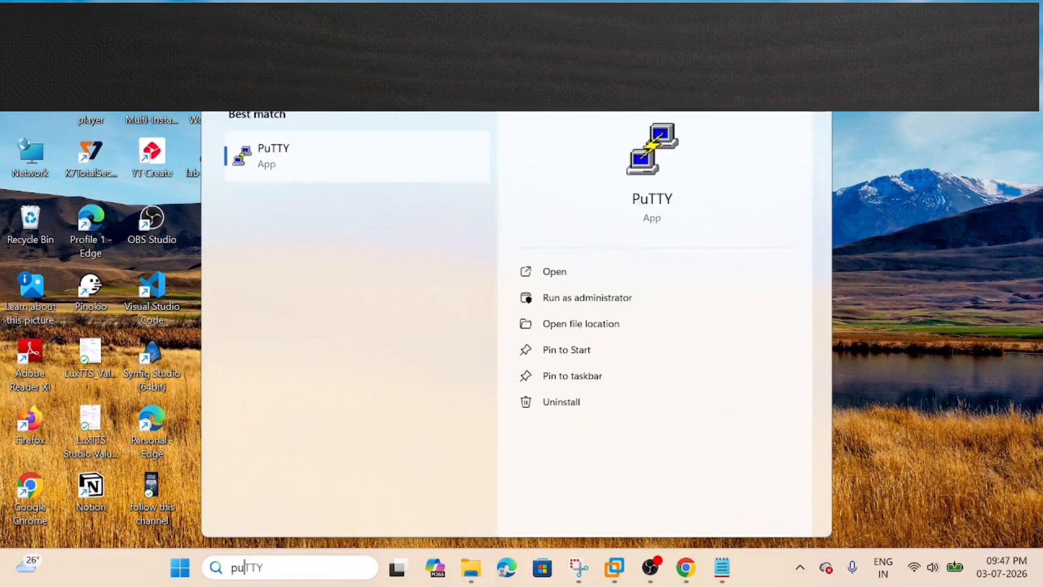
key(Return)
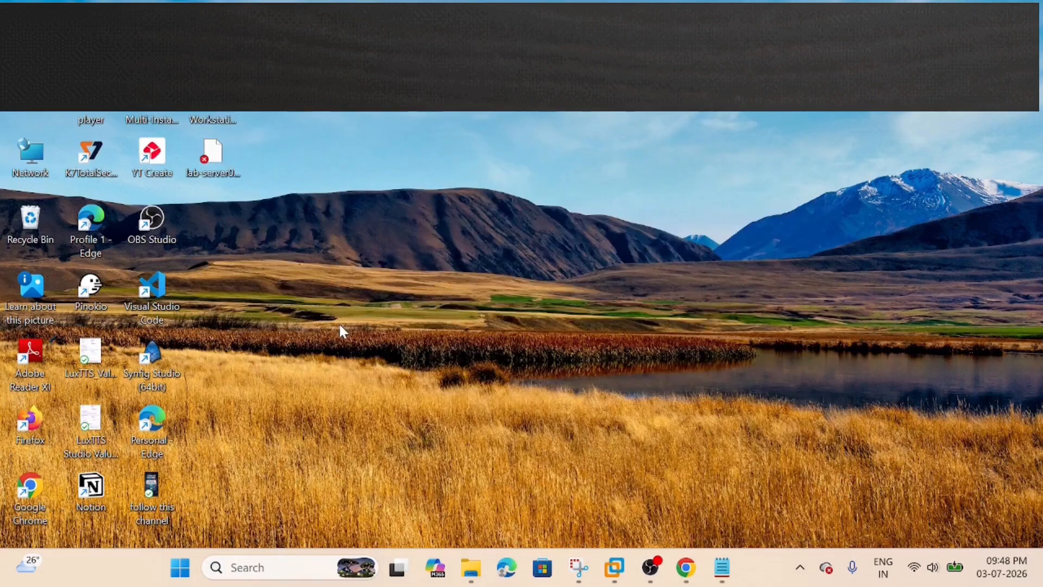
Launch the PuTTY Key Generator and load the private key lab-server0_key.pem from the Desktop, showing all file types.
click(247, 568)
text(putty)
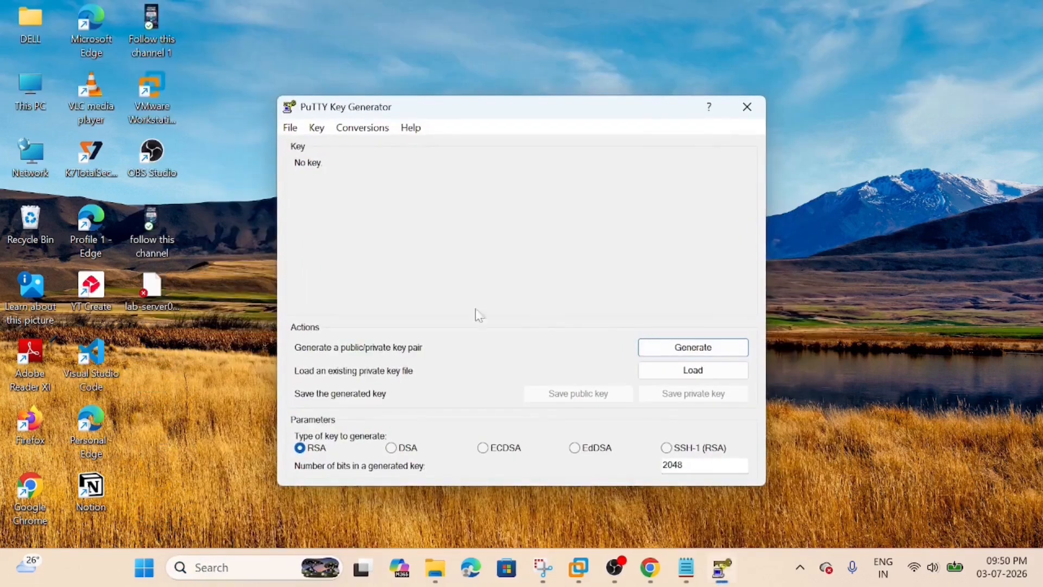
click(682, 374)
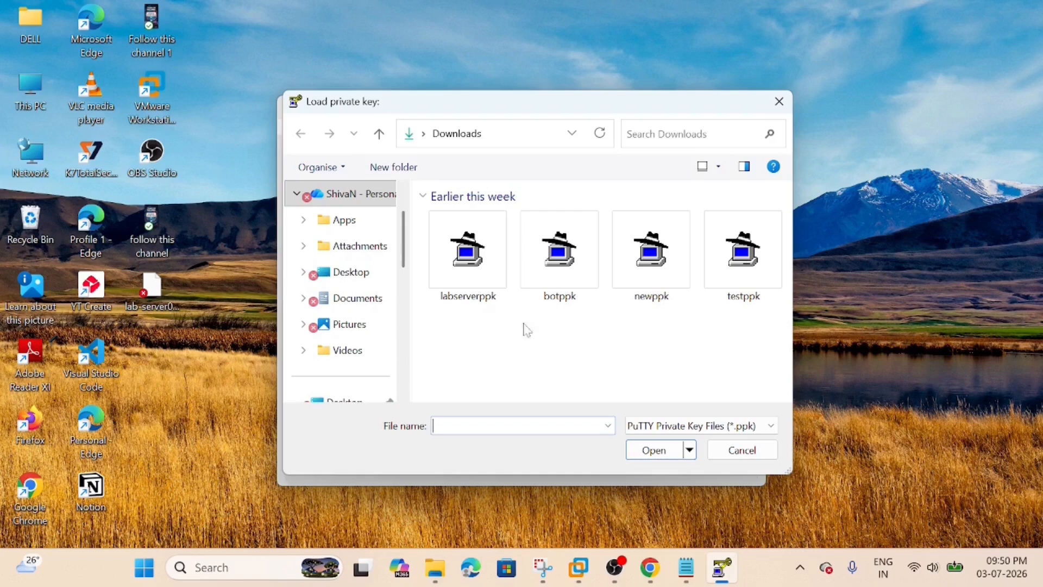
click(346, 276)
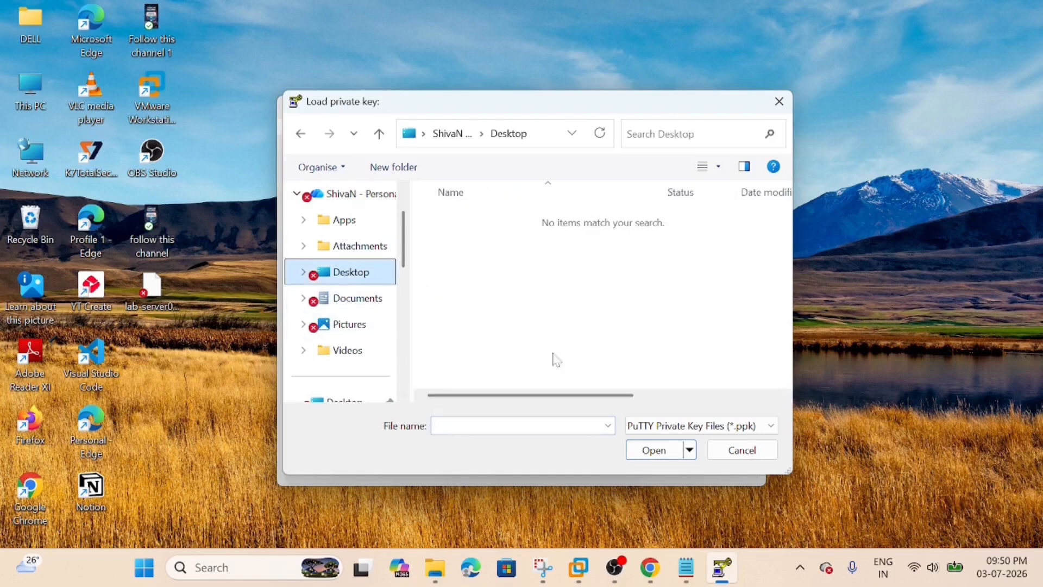
click(653, 426)
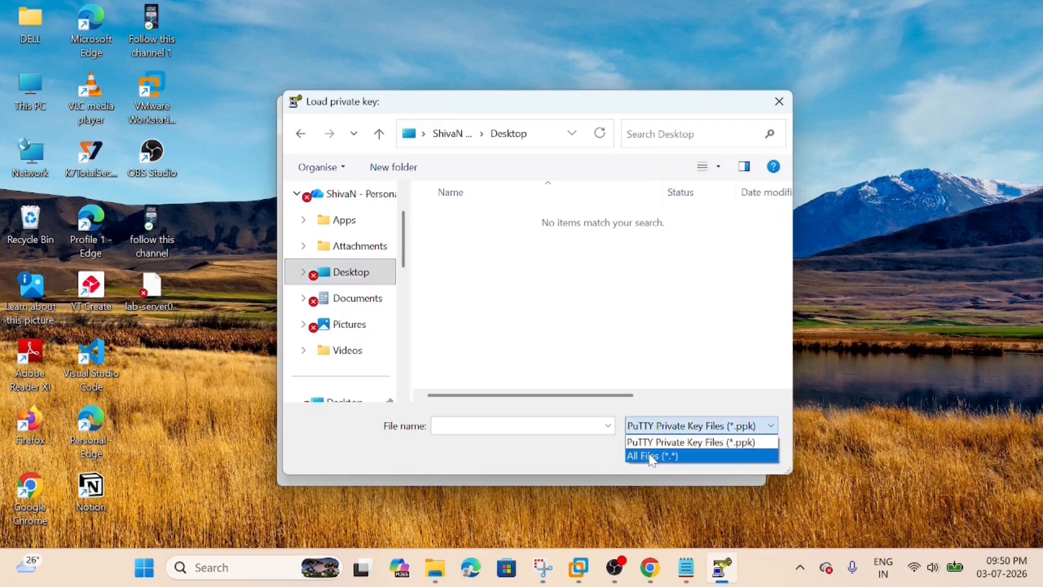
click(653, 456)
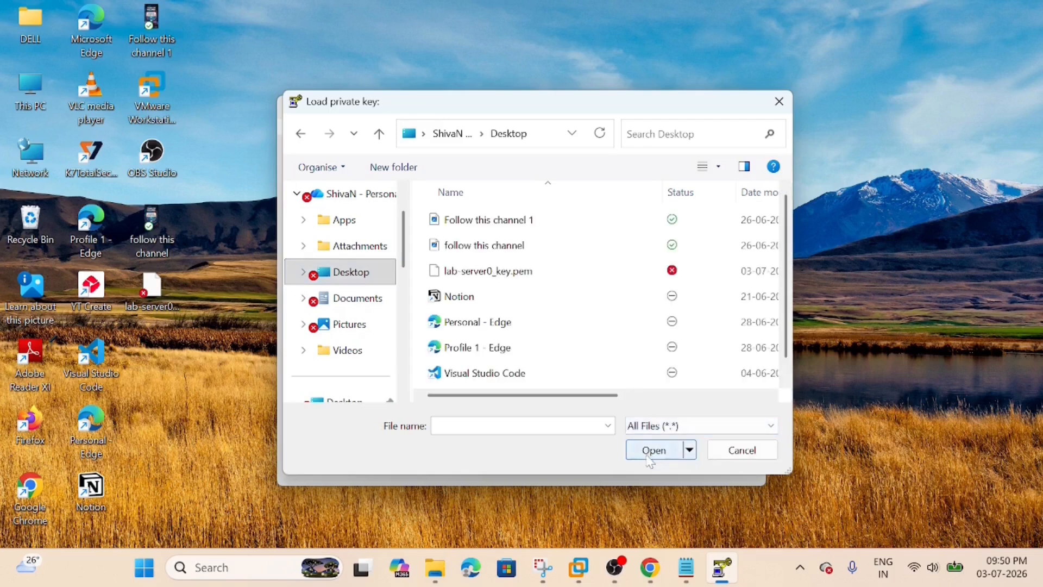
scroll(529, 342, down, 1)
scroll(531, 342, up, 1)
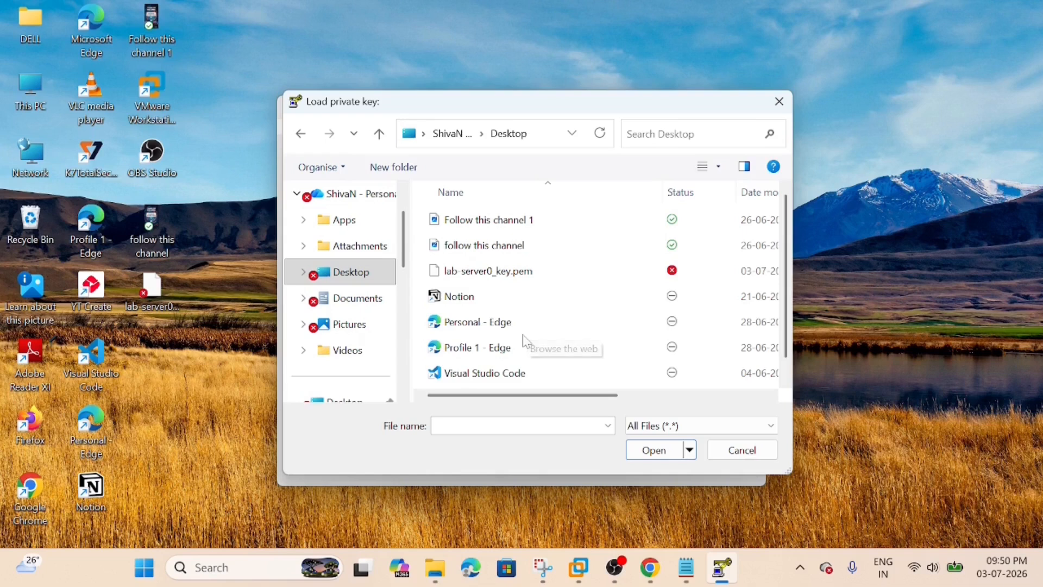
click(493, 280)
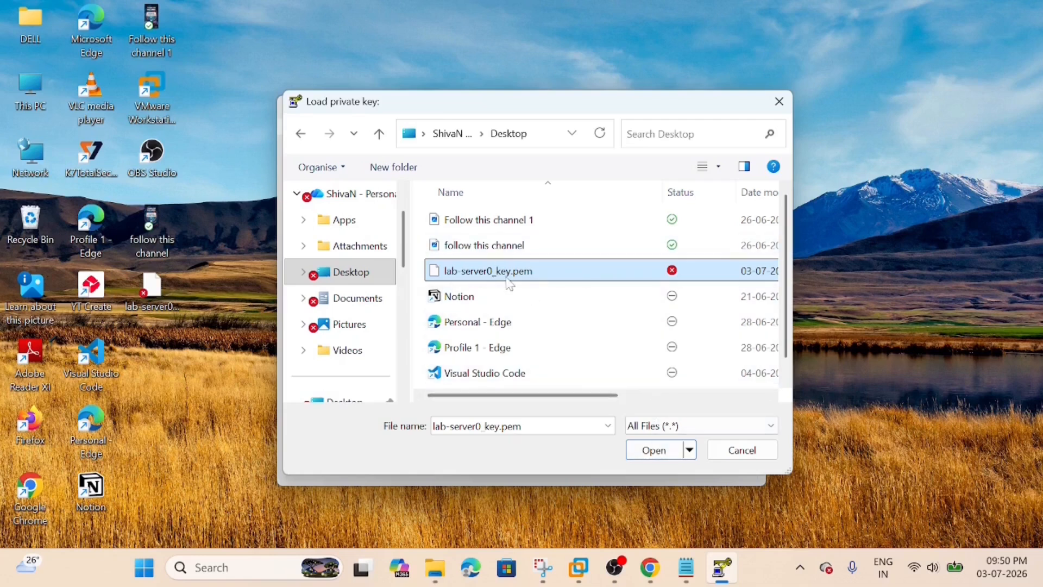
click(647, 453)
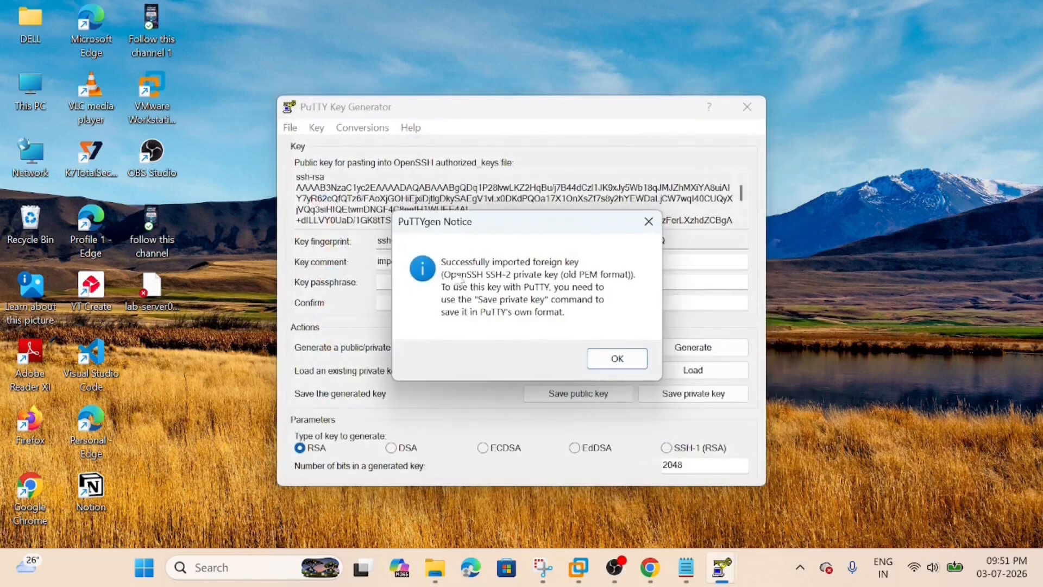
click(615, 361)
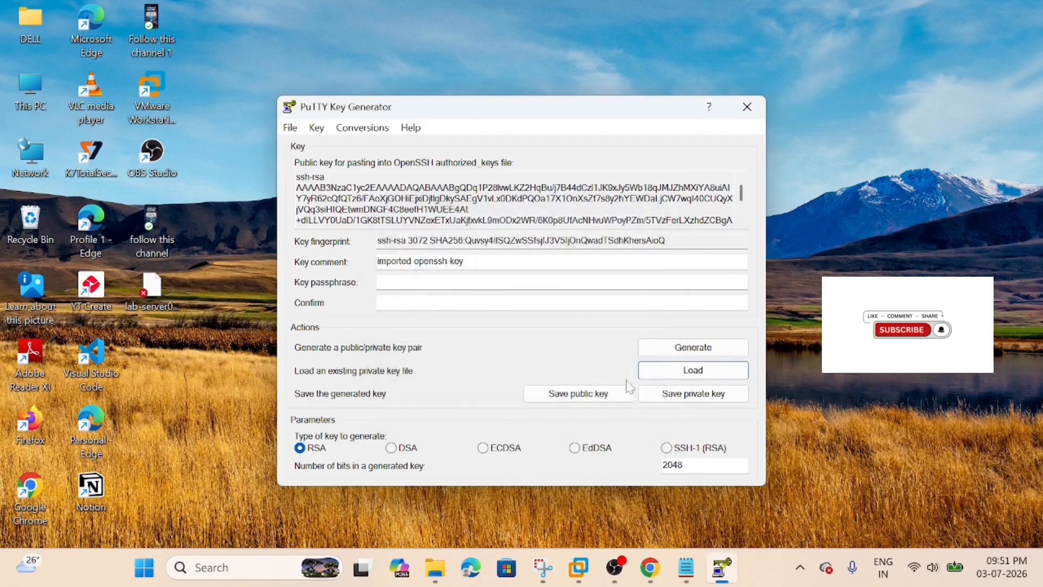
Save the loaded private key without a passphrase to the Desktop as the PuTTY private key file botppk.
click(677, 401)
click(534, 341)
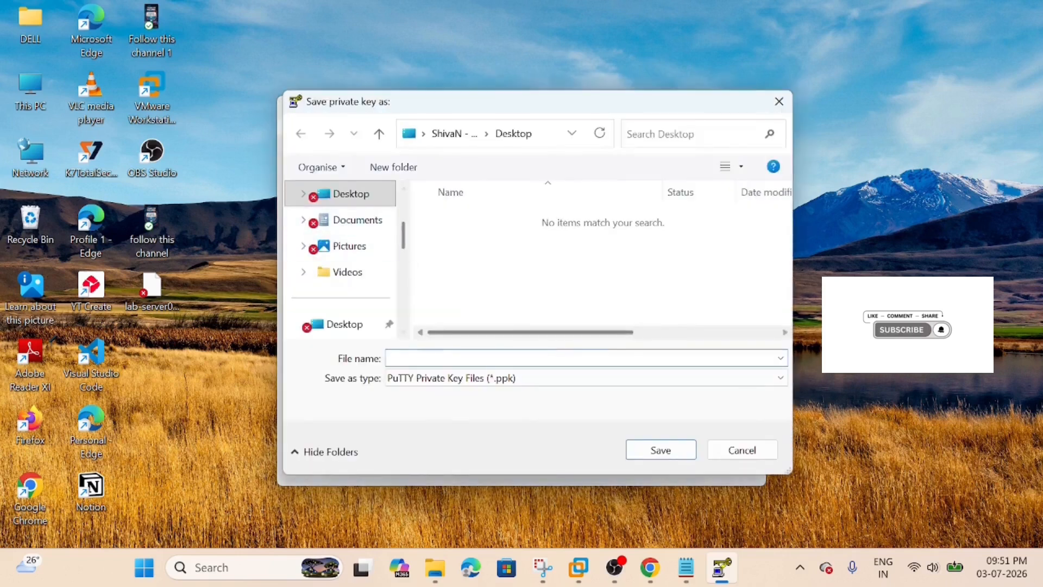
text(botppk)
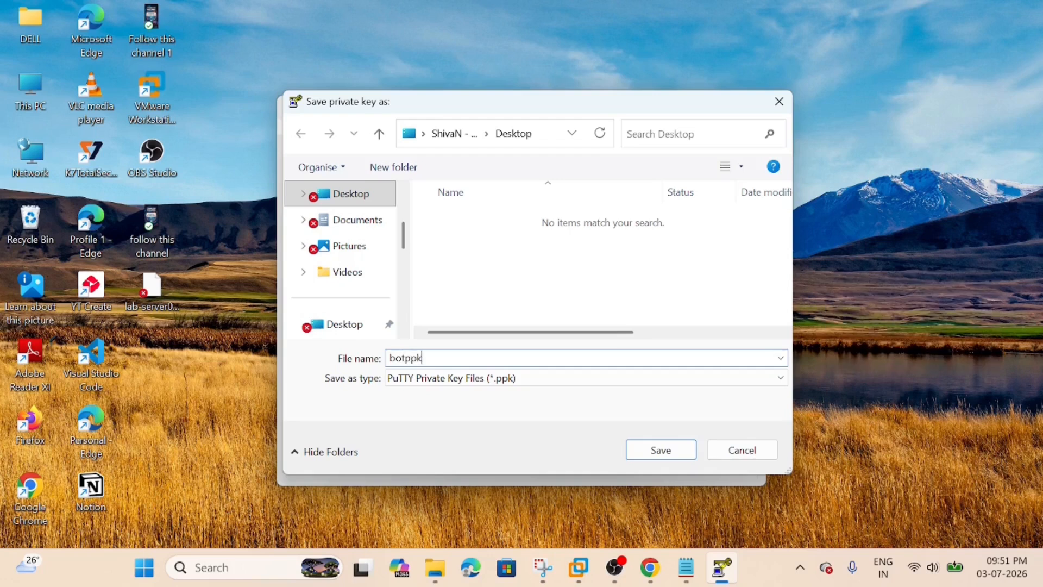
click(663, 451)
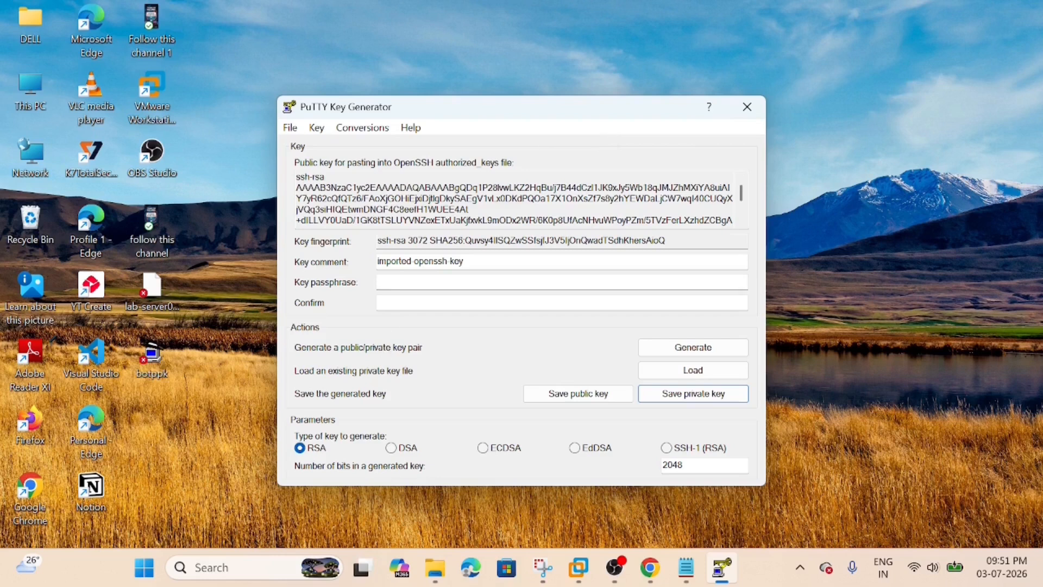
Find the PuTTY application through Windows search and launch it.
click(246, 571)
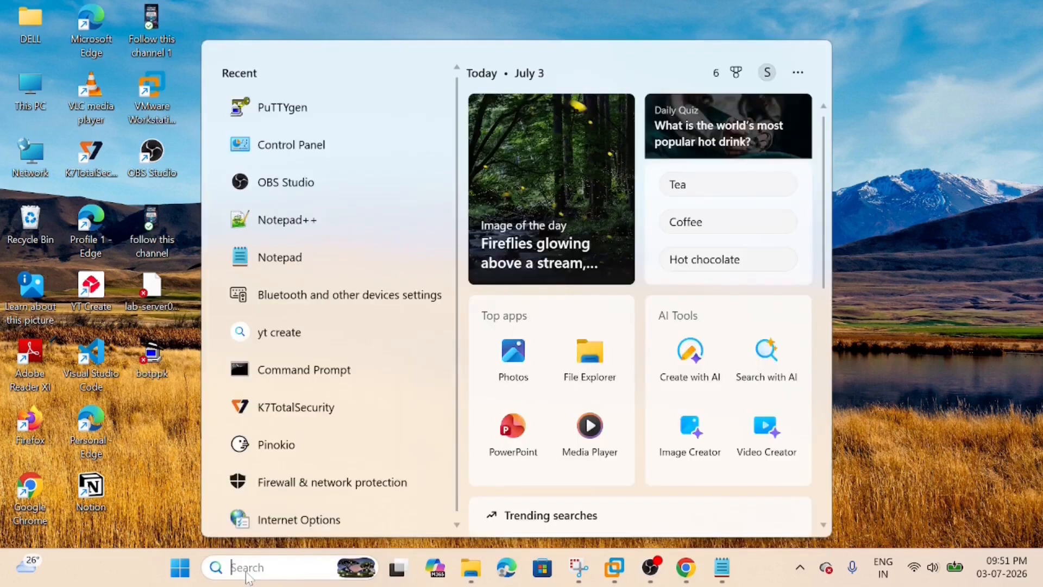
text(putt)
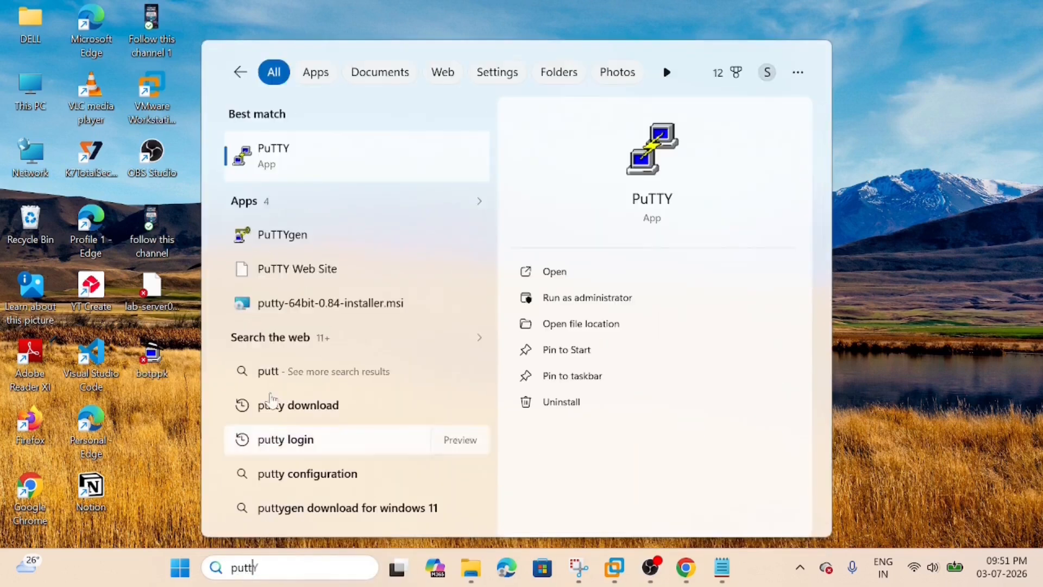
click(272, 163)
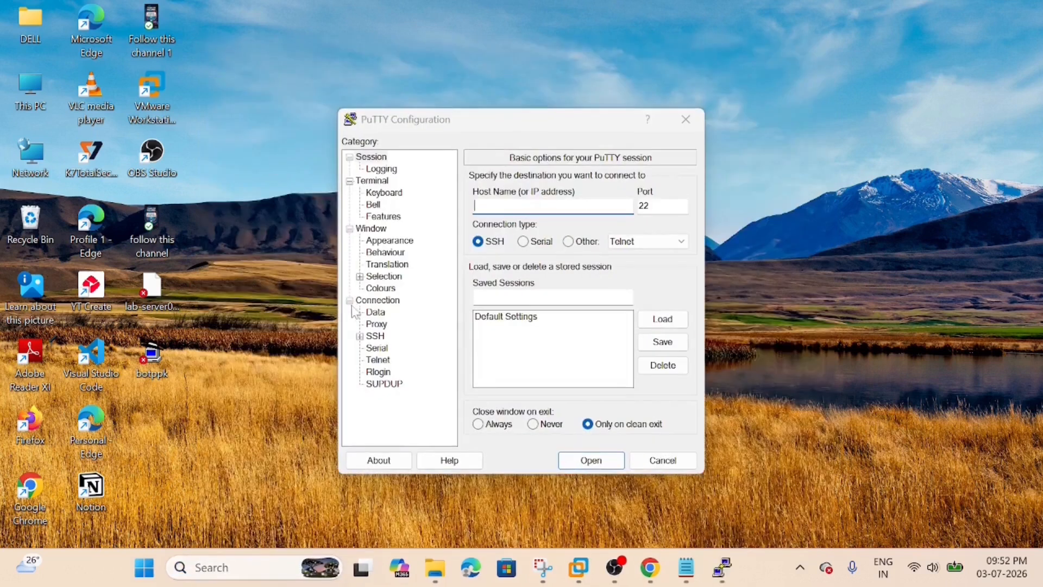
Set botppk from the Desktop as the private key file for authentication in PuTTY's SSH Auth credentials.
click(351, 302)
click(350, 302)
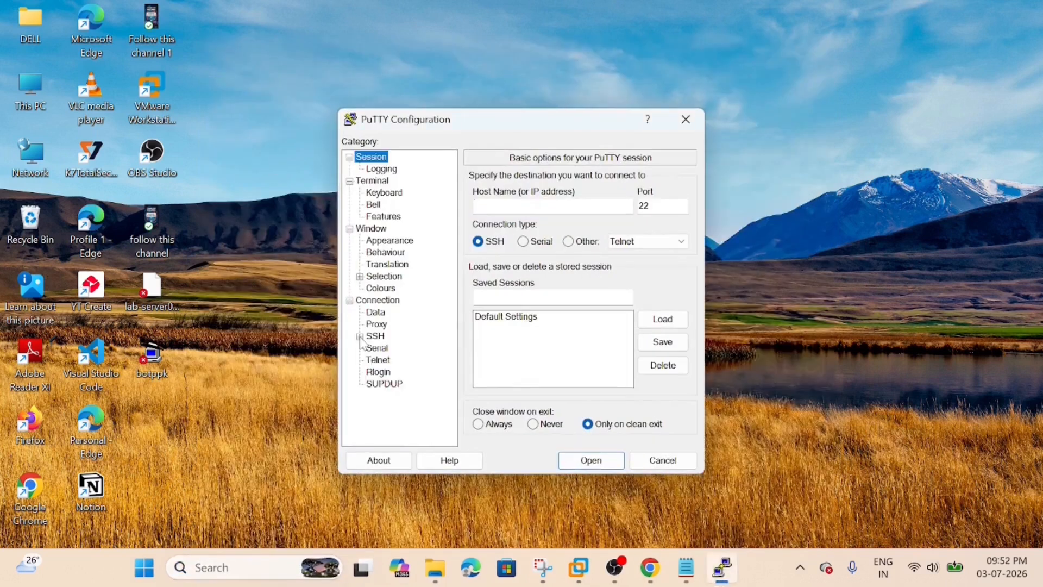
click(359, 336)
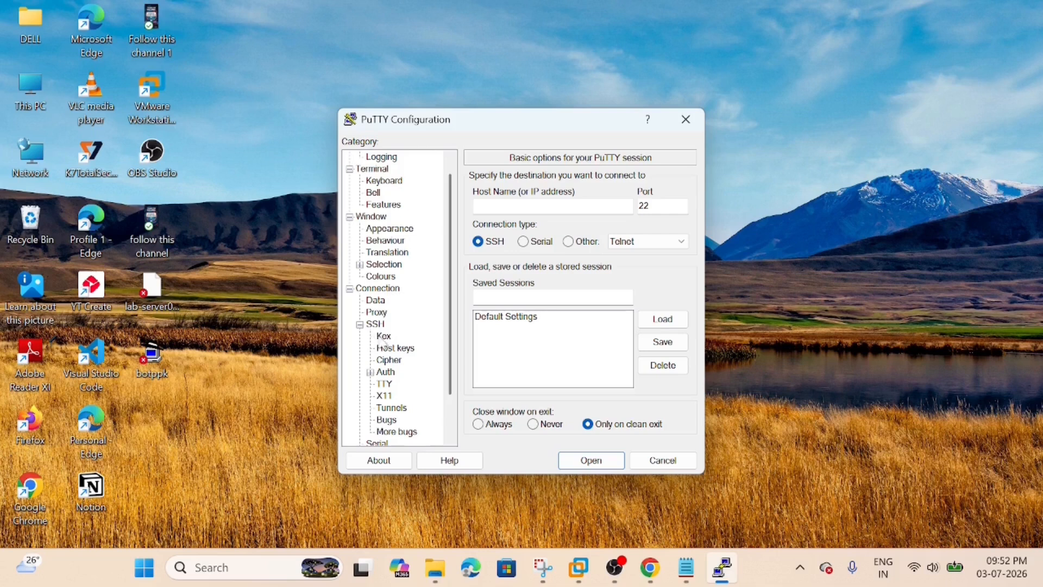
click(370, 373)
click(397, 385)
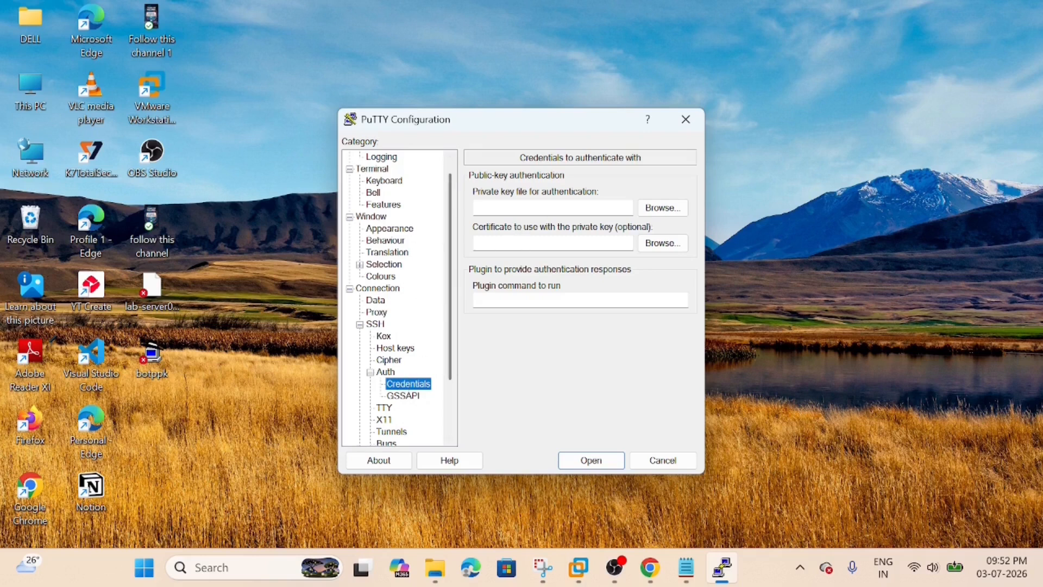
click(663, 214)
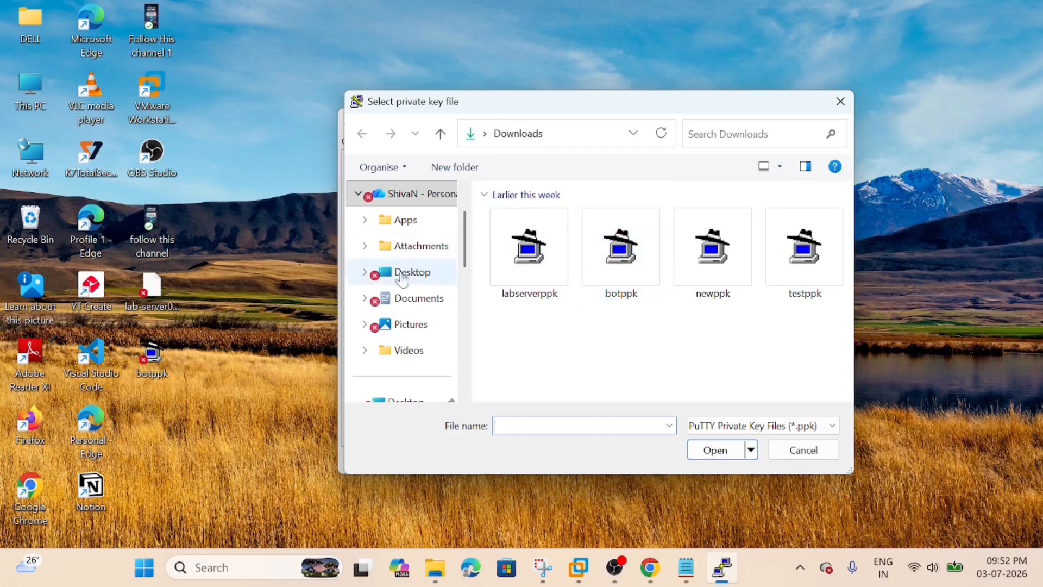
click(413, 274)
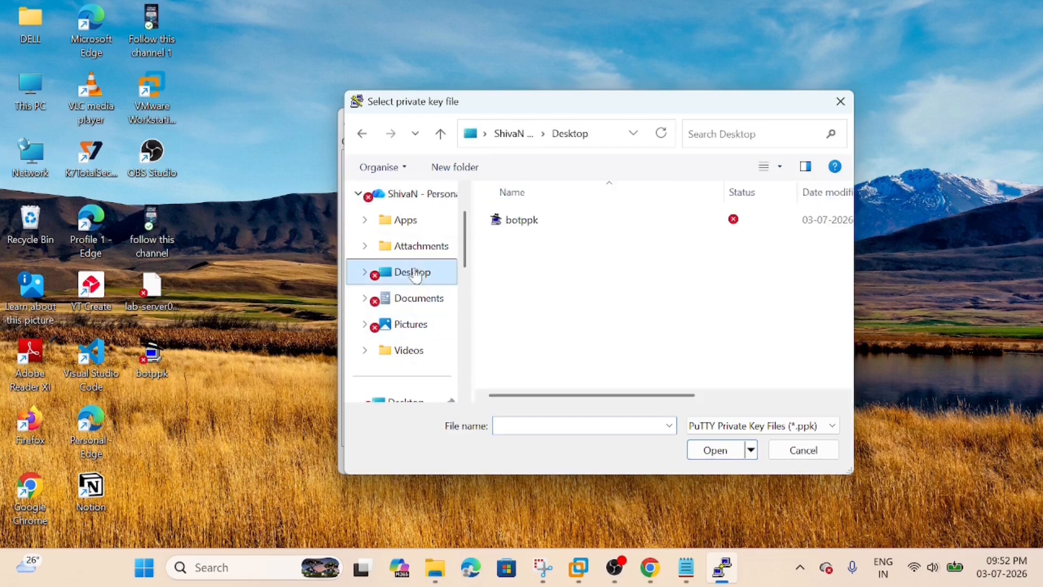
click(526, 224)
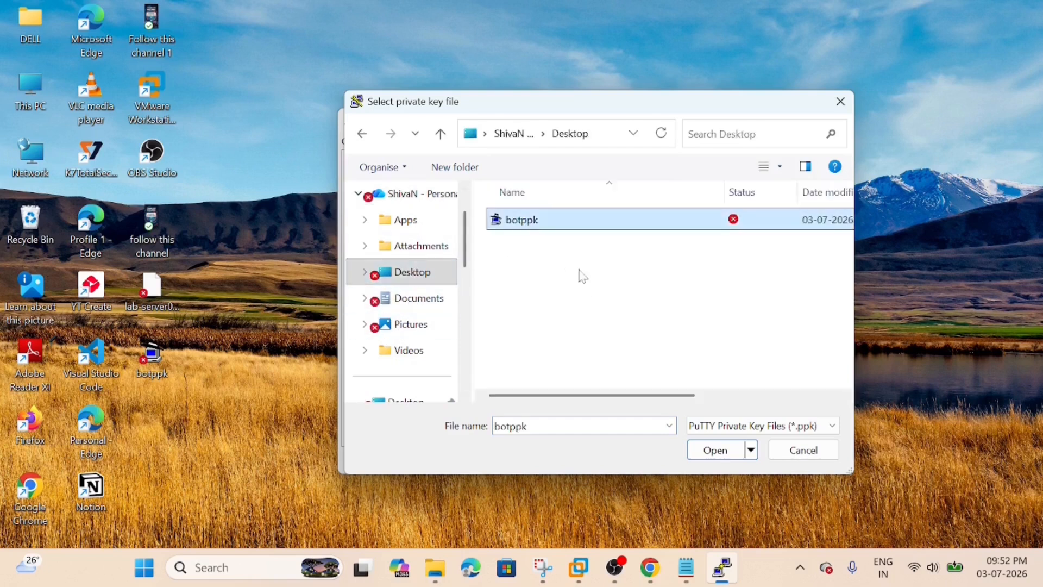
click(715, 451)
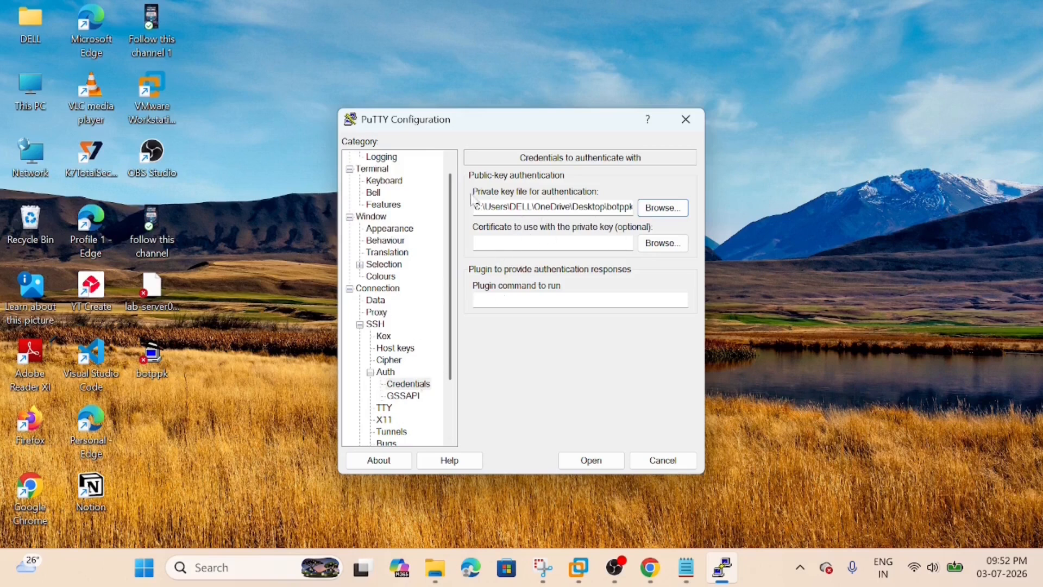
Copy lab-server01's primary NIC public IP 172.190.14.158 from the Azure portal and enter it as the PuTTY session's host name.
scroll(384, 271, up, 1)
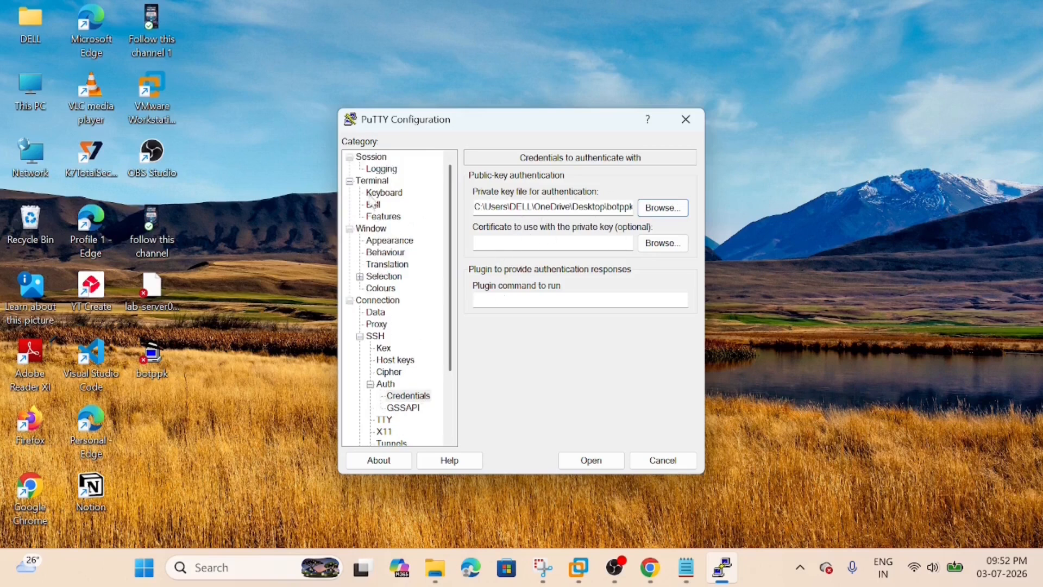
click(379, 170)
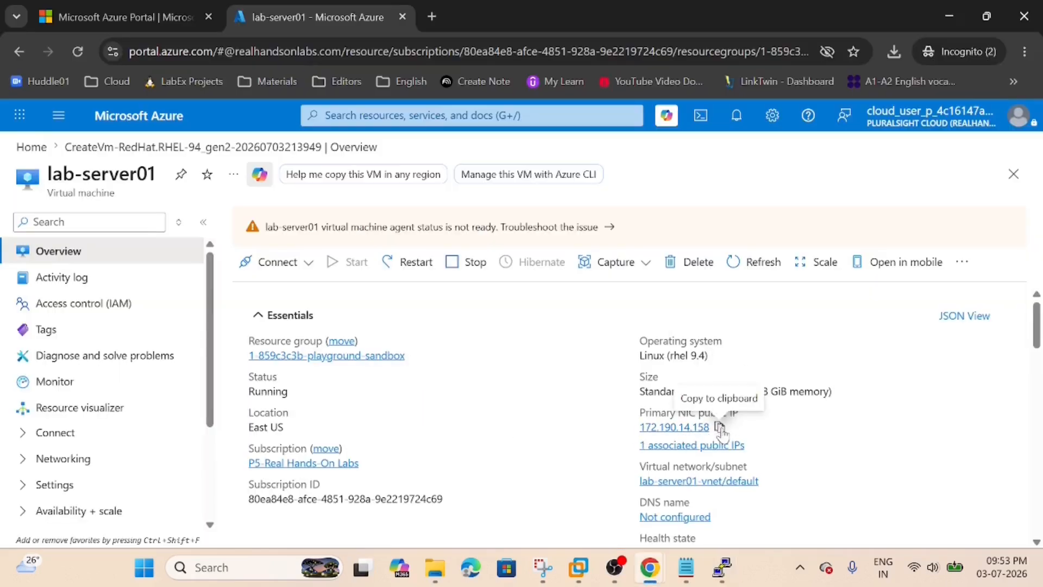
click(721, 430)
key(alt+Tab)
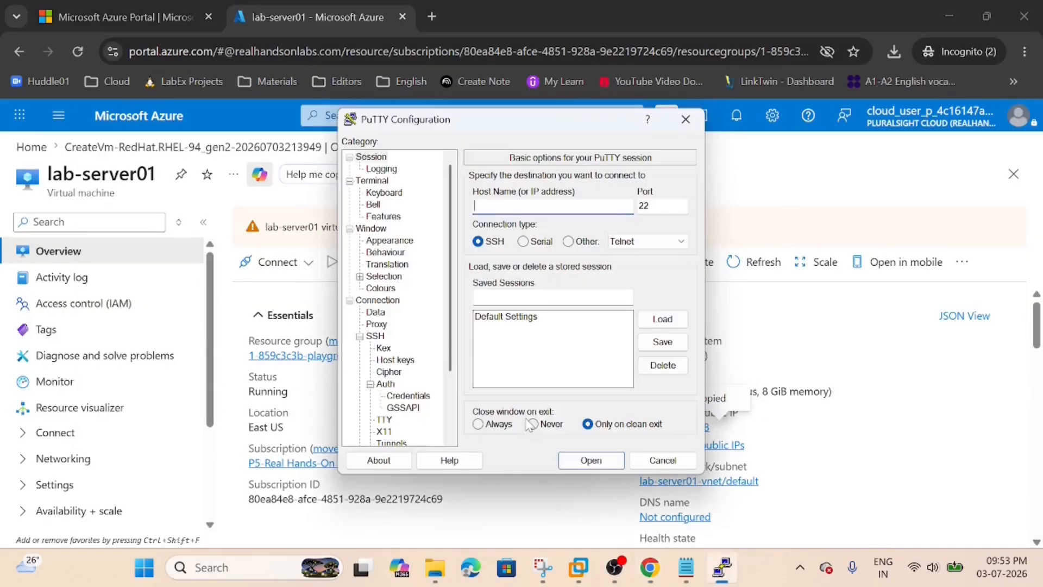
key(ctrl+v)
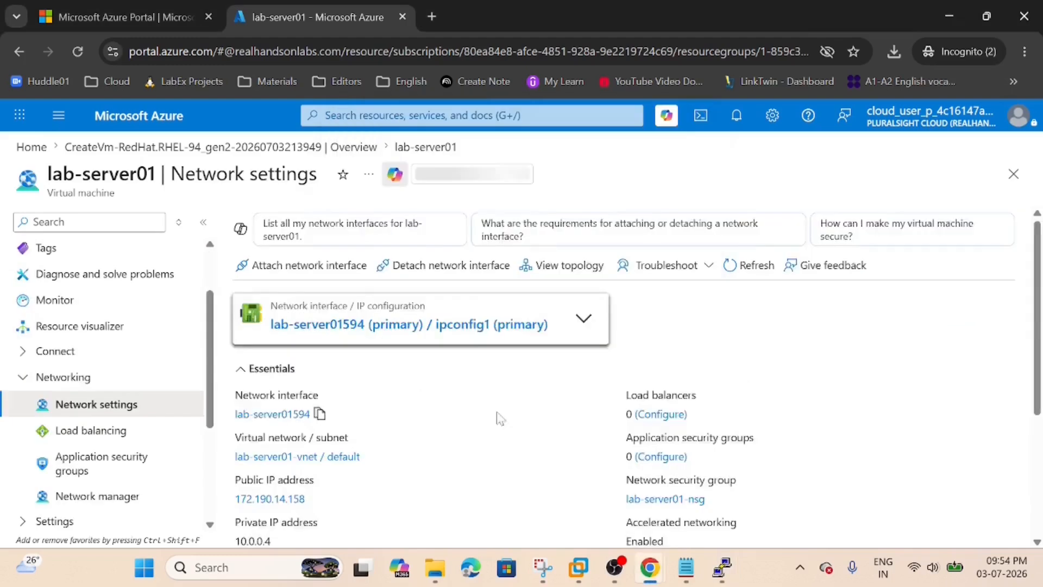
Check lab-server01's inbound port rules in Azure, and open the PuTTY SSH connection to 172.190.14.158, accepting the server's host key.
scroll(493, 461, down, 6)
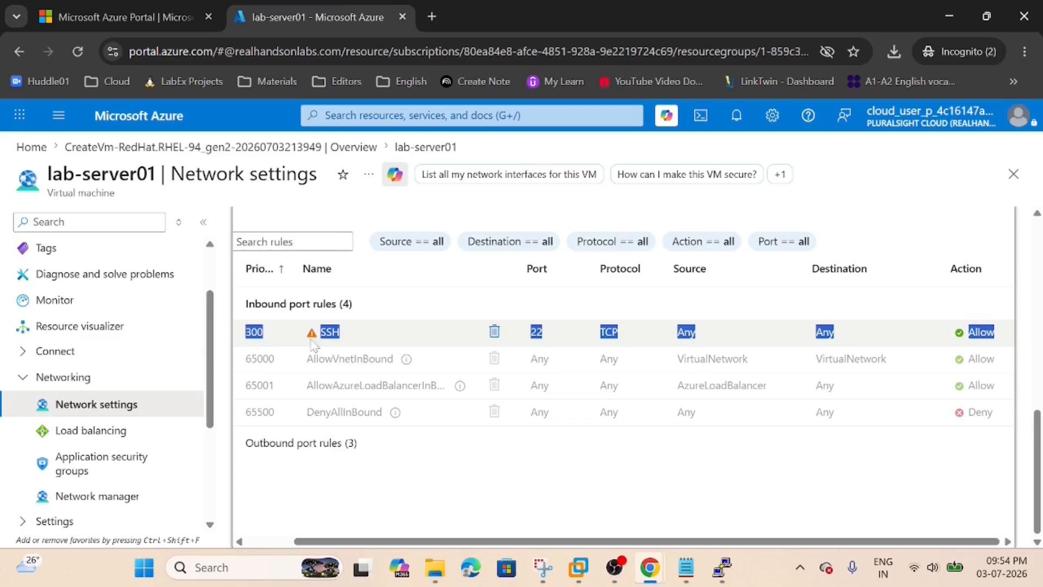
click(298, 492)
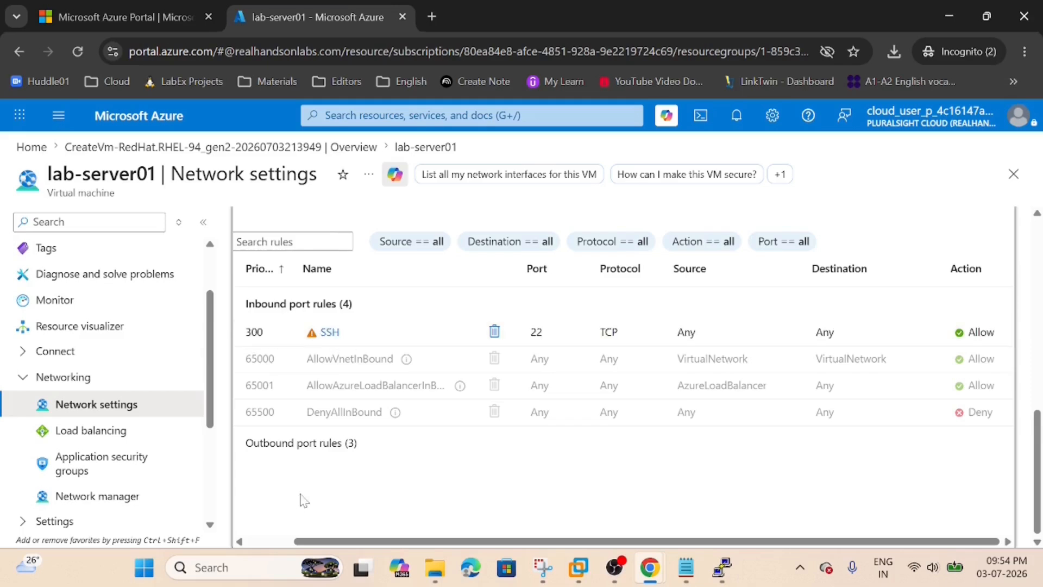
scroll(250, 450, up, 6)
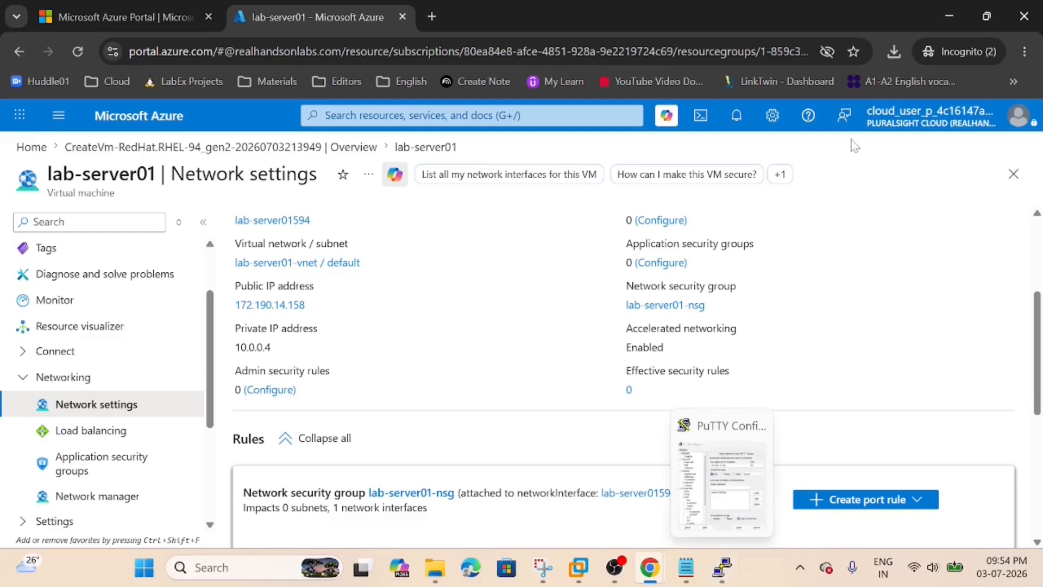
click(949, 16)
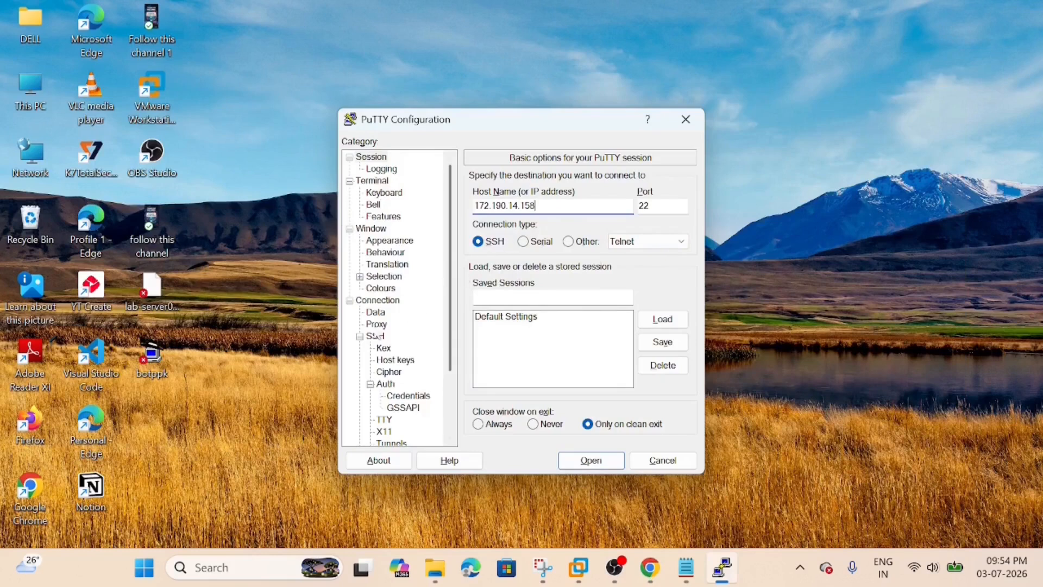
click(412, 371)
click(589, 466)
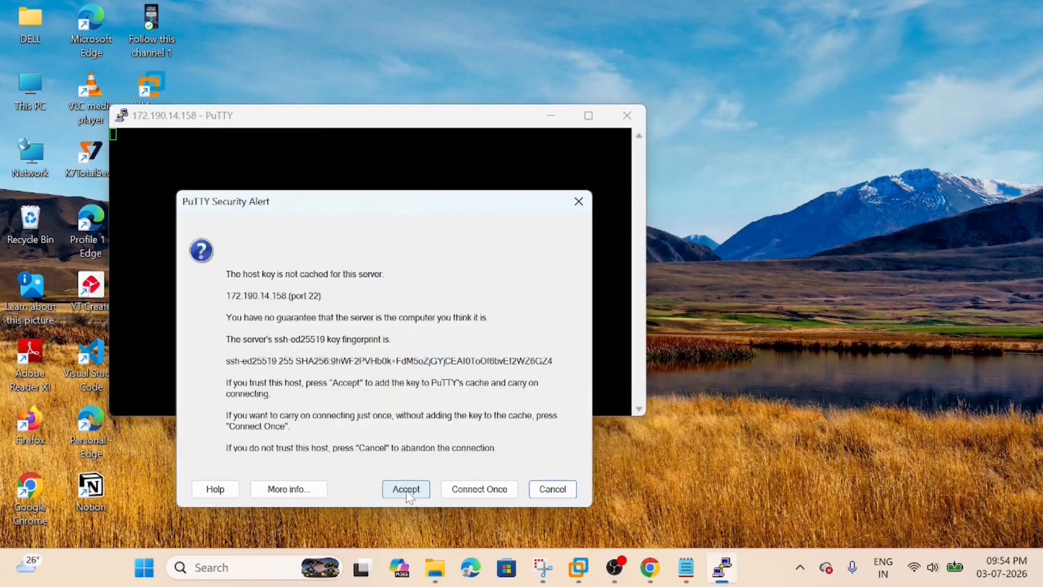
click(407, 490)
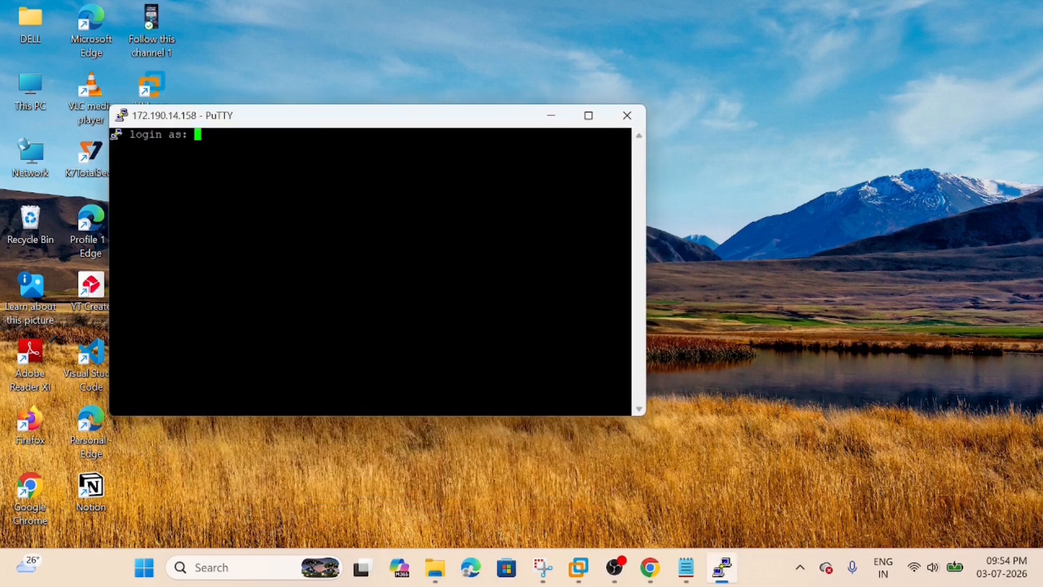